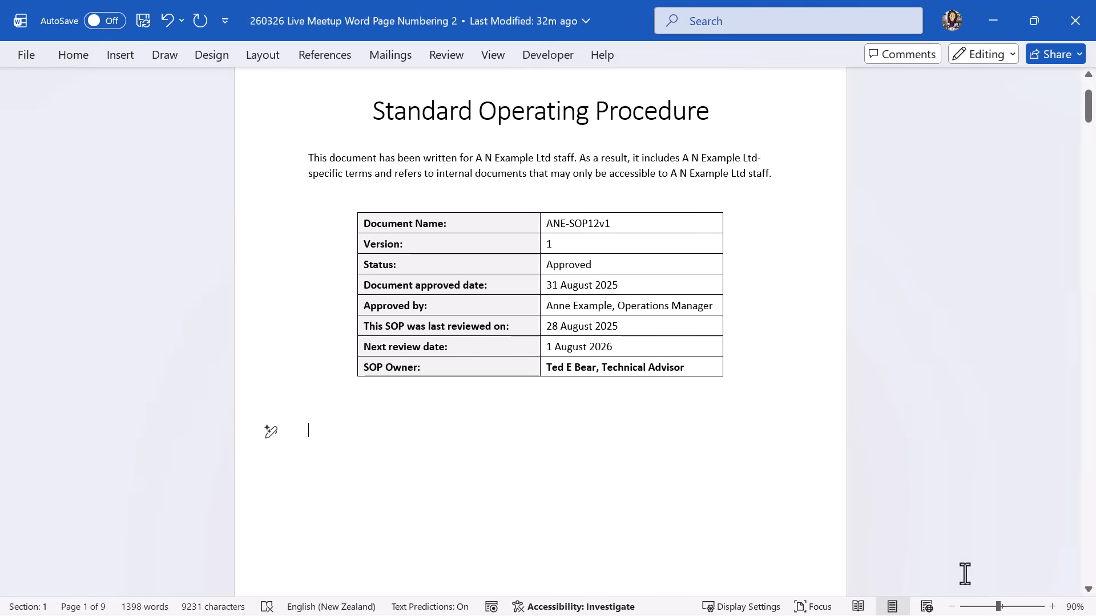
Zoom out to 70% so the cover page and Table of Contents page sit side by side.
click(951, 608)
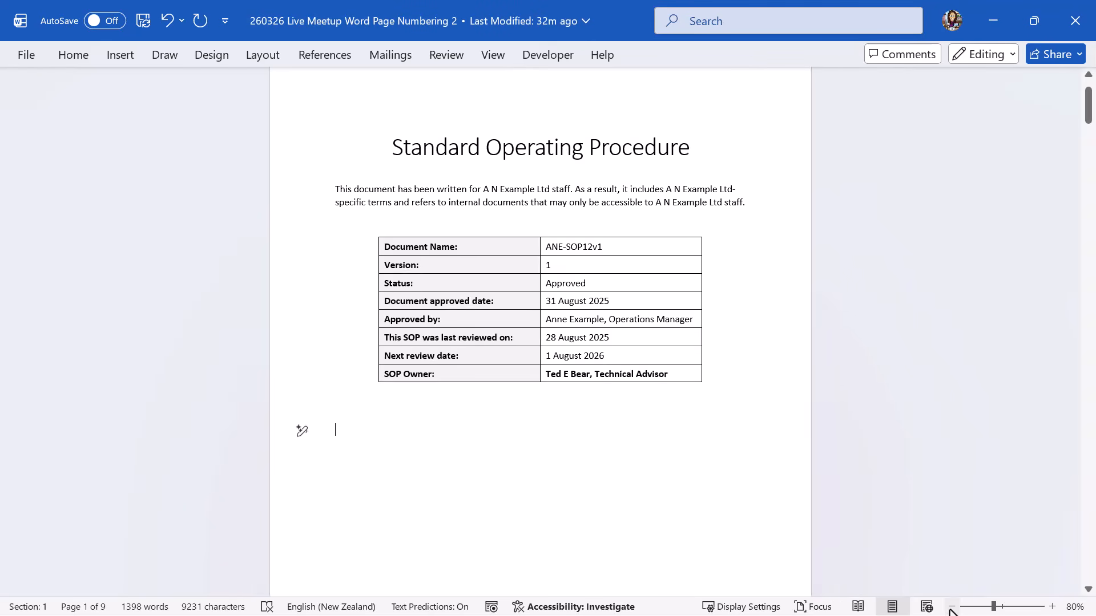
click(951, 608)
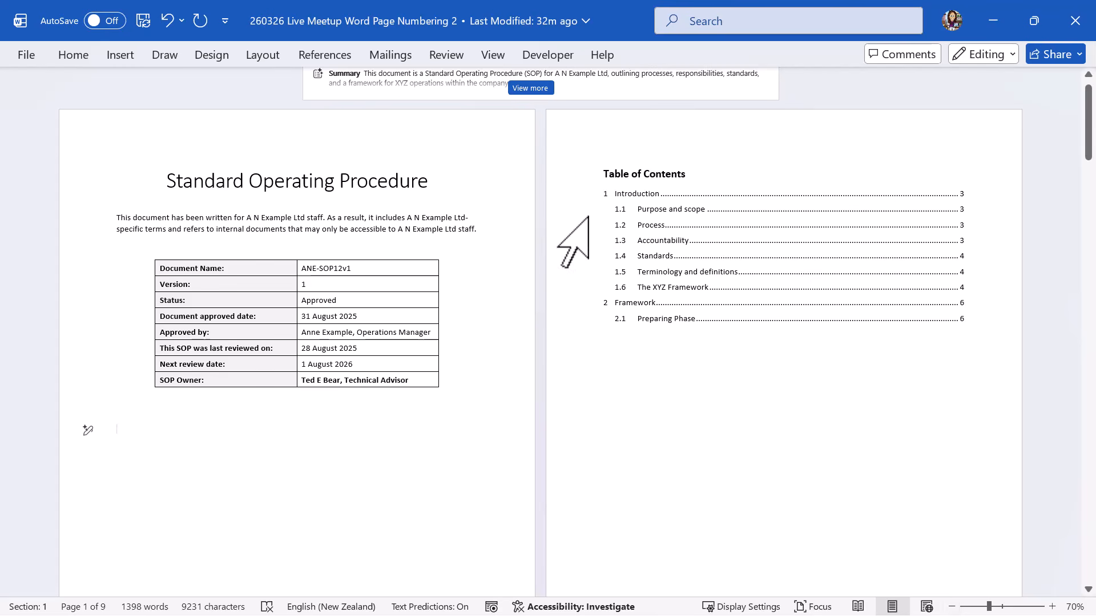
mouse_move(1088, 159)
mouse_down()
mouse_move(1093, 386)
mouse_move(1094, 158)
mouse_up()
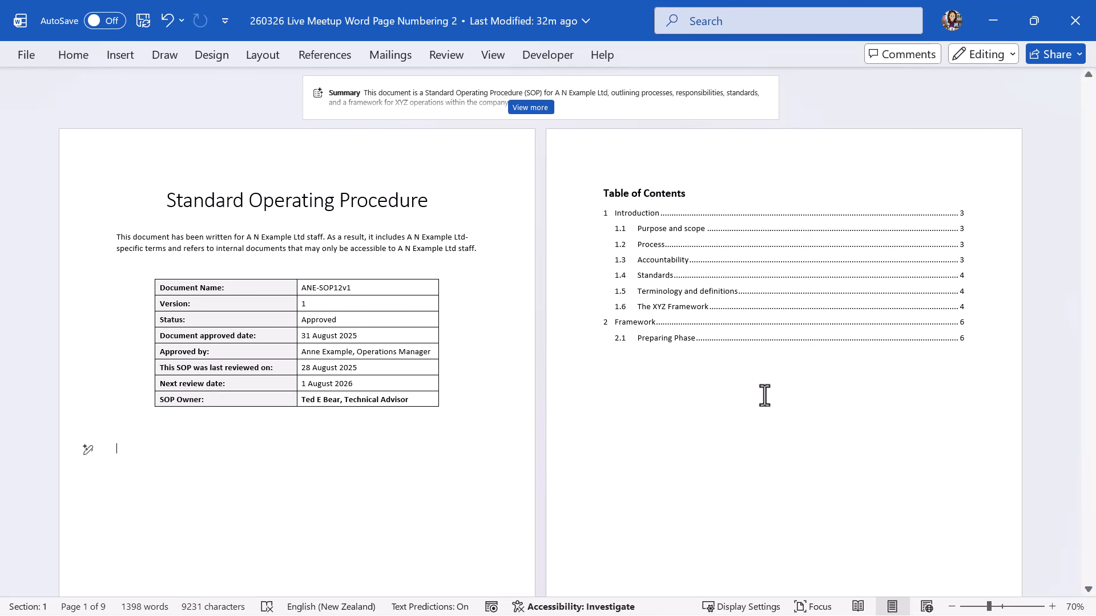
Insert Plain Number 2 page numbers centred at the bottom of every page.
click(120, 54)
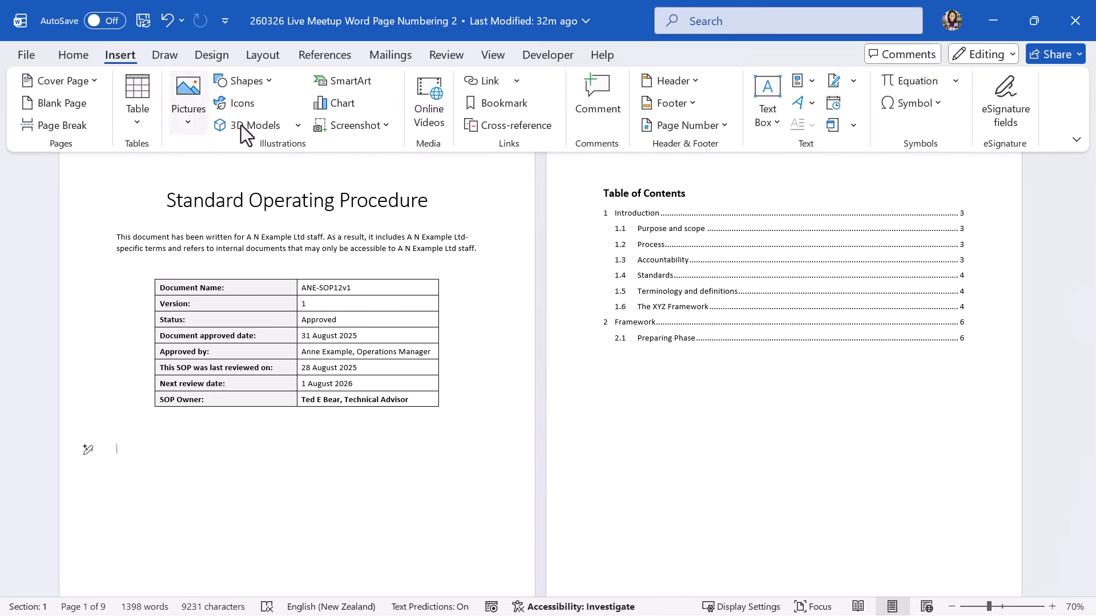
click(725, 125)
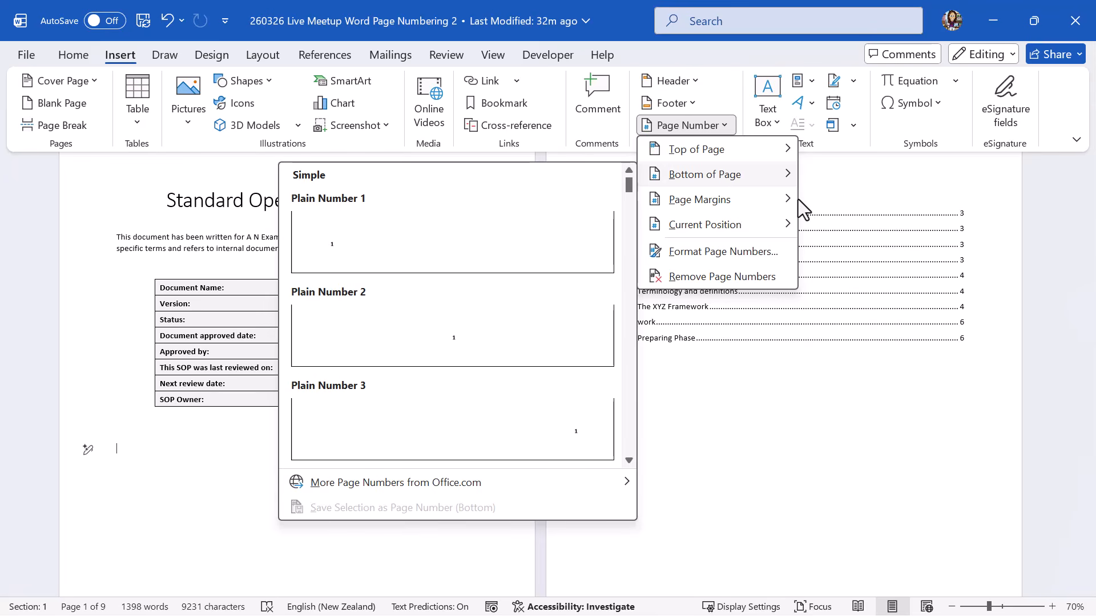
mouse_move(793, 222)
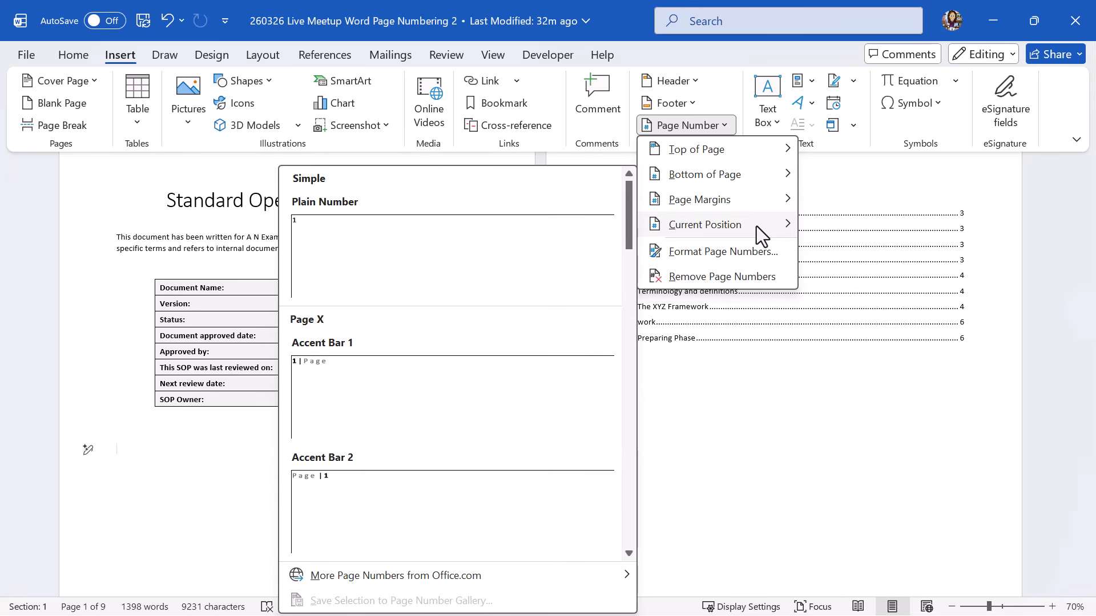
mouse_move(773, 182)
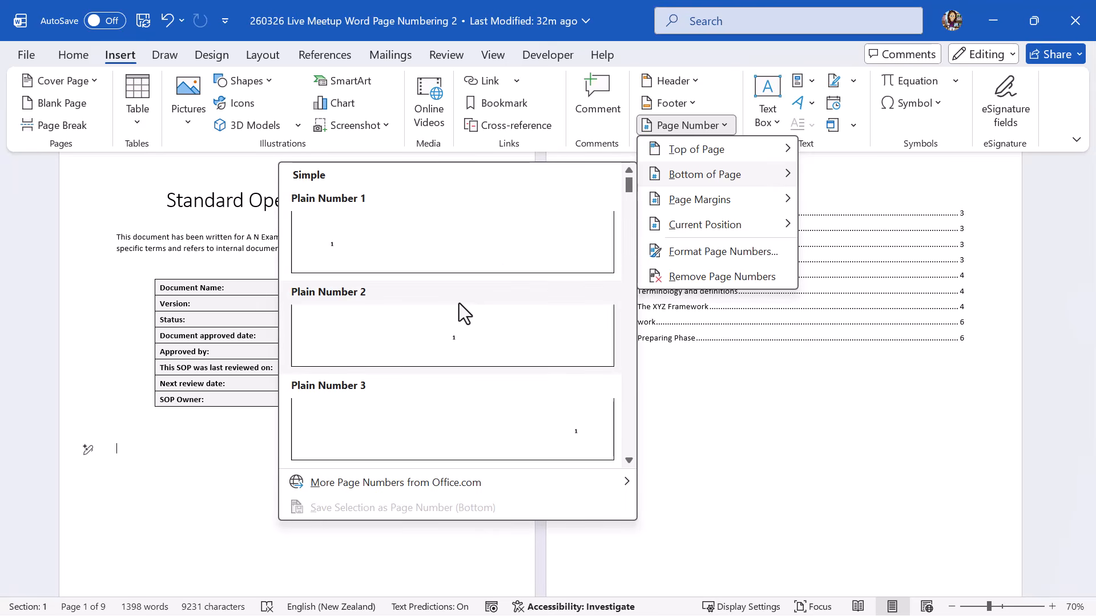
click(471, 337)
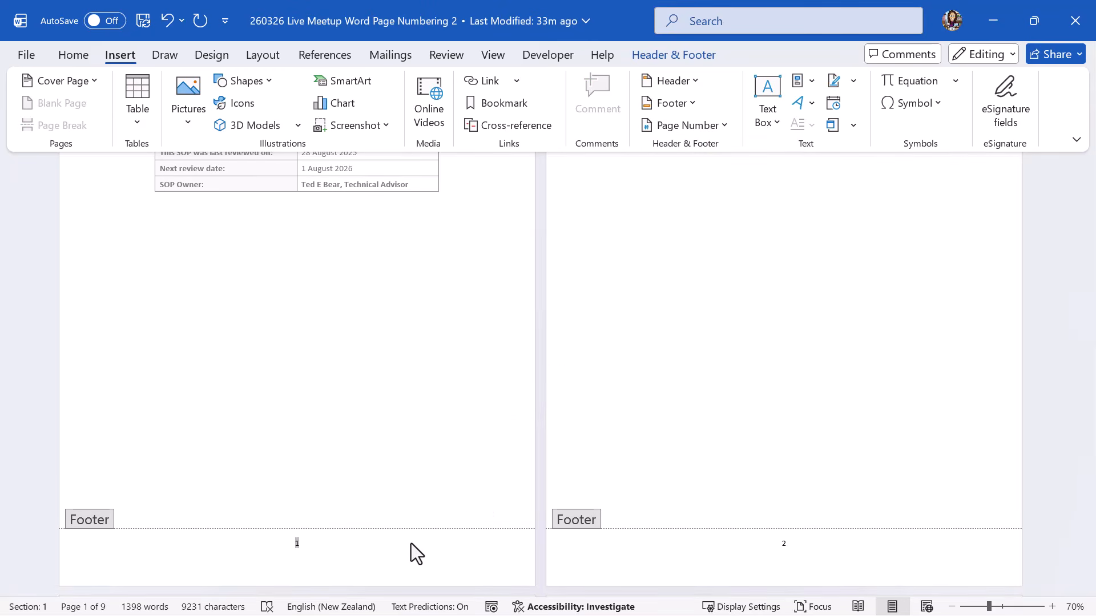
Scroll to the cover and contents page footers and show the Header & Footer tools.
scroll(1048, 311, down, 3)
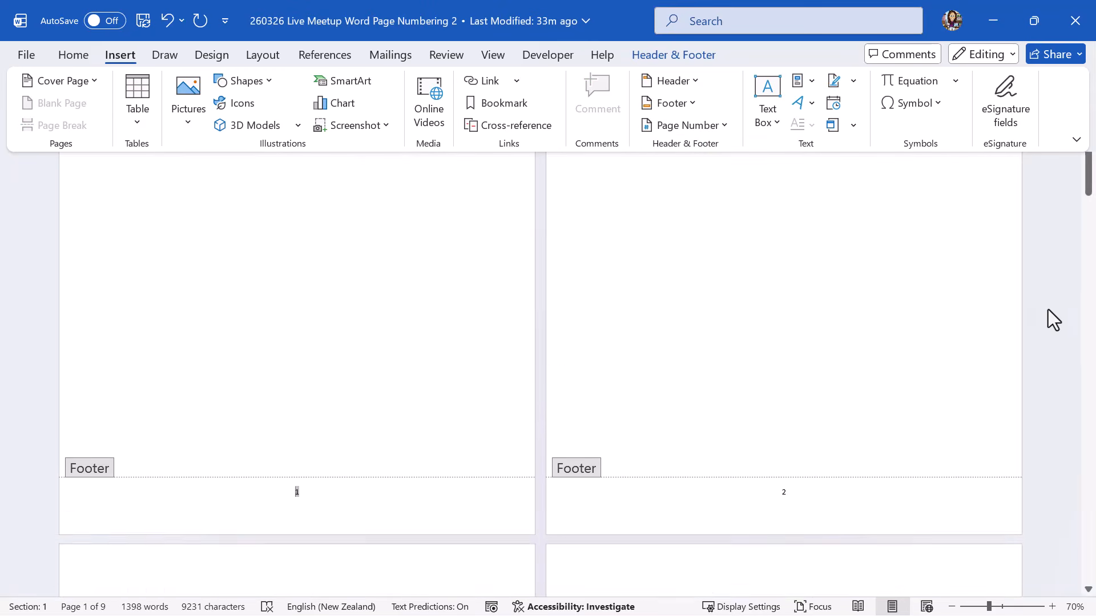
mouse_move(1090, 188)
mouse_down()
mouse_move(1092, 373)
mouse_move(1092, 178)
mouse_up()
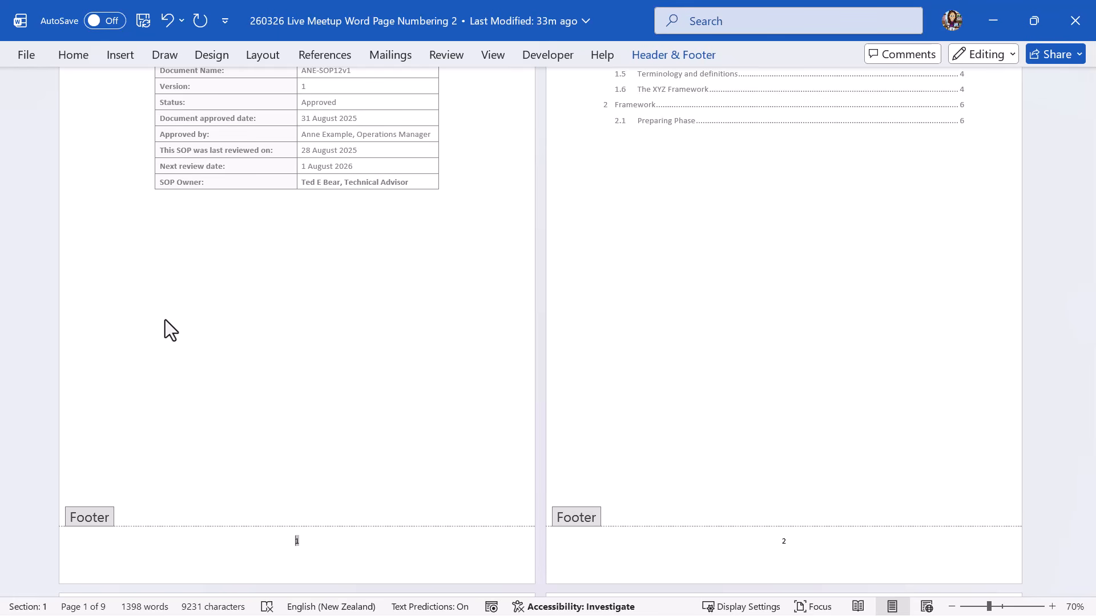
click(702, 57)
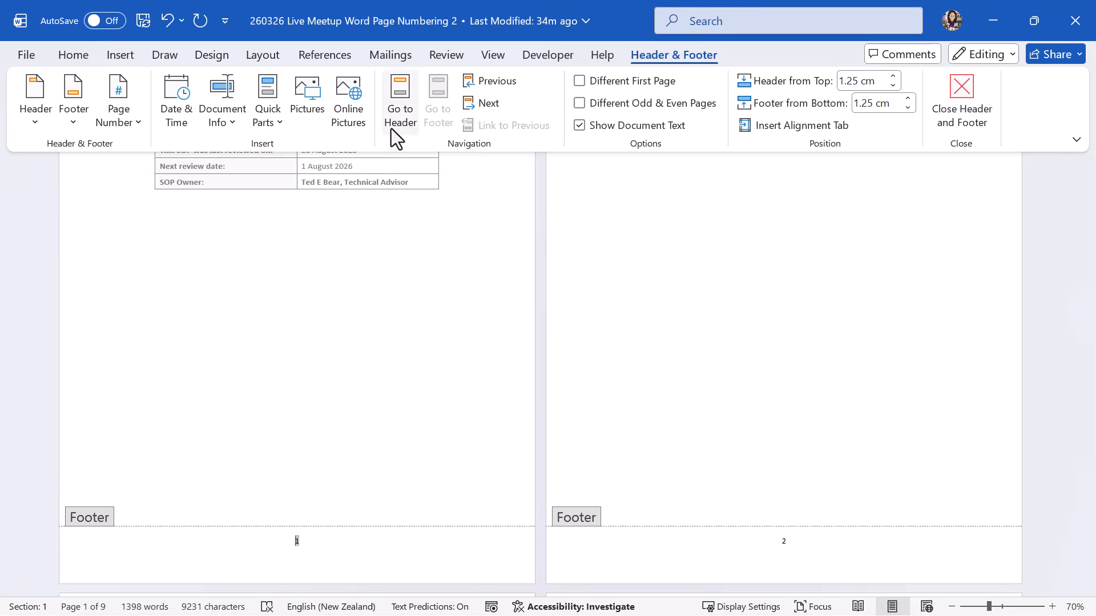
Go to the cover page footer and turn on Different First Page to remove its number.
click(400, 111)
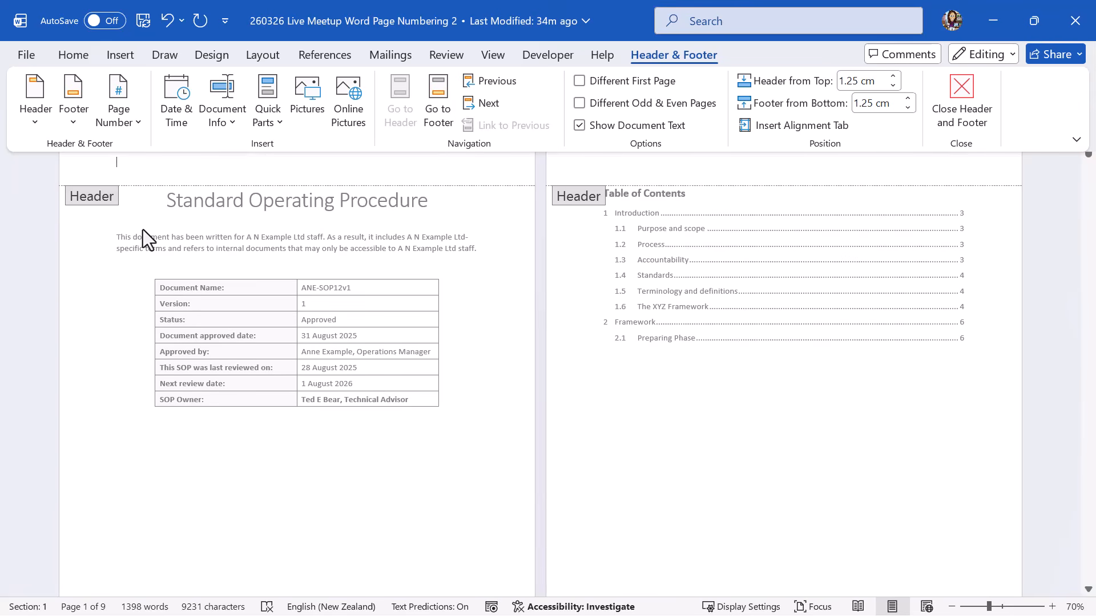
click(437, 110)
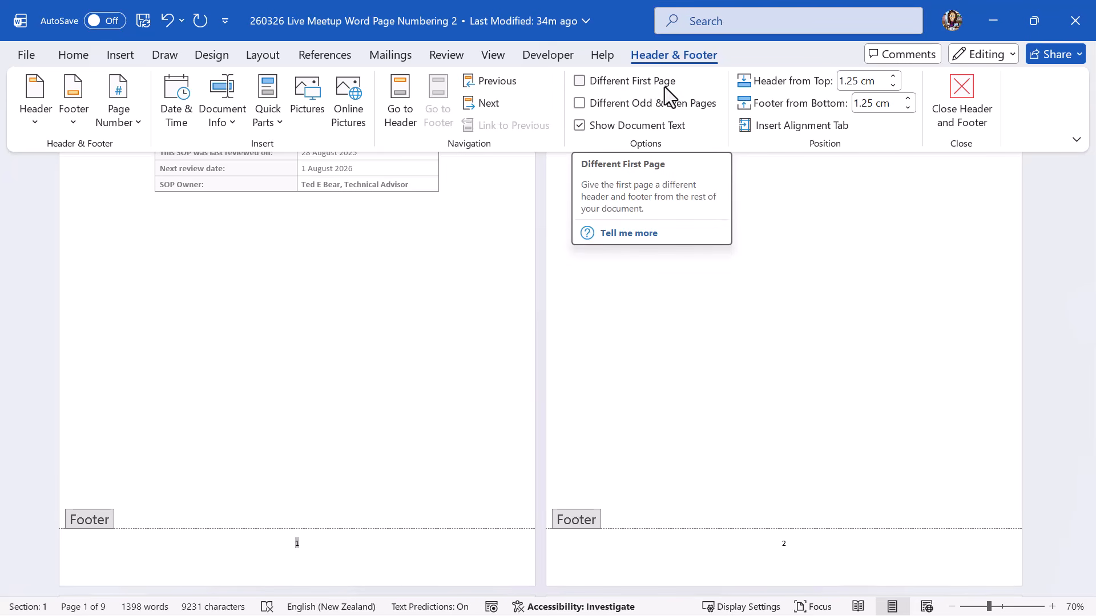
click(581, 83)
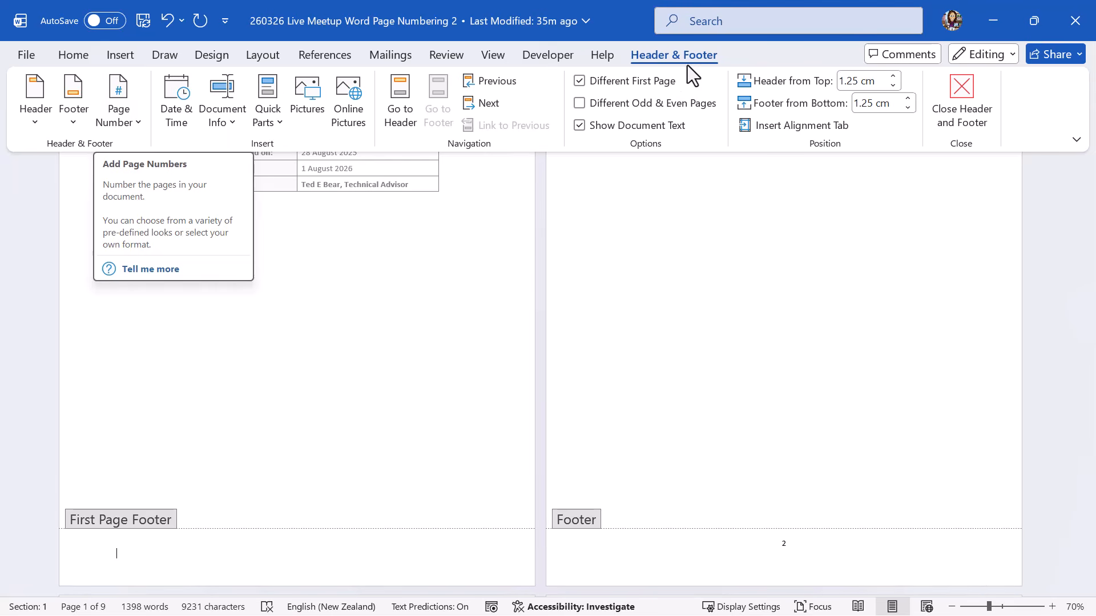
Set the page number format to start at 0 so the contents page reads 1.
click(132, 117)
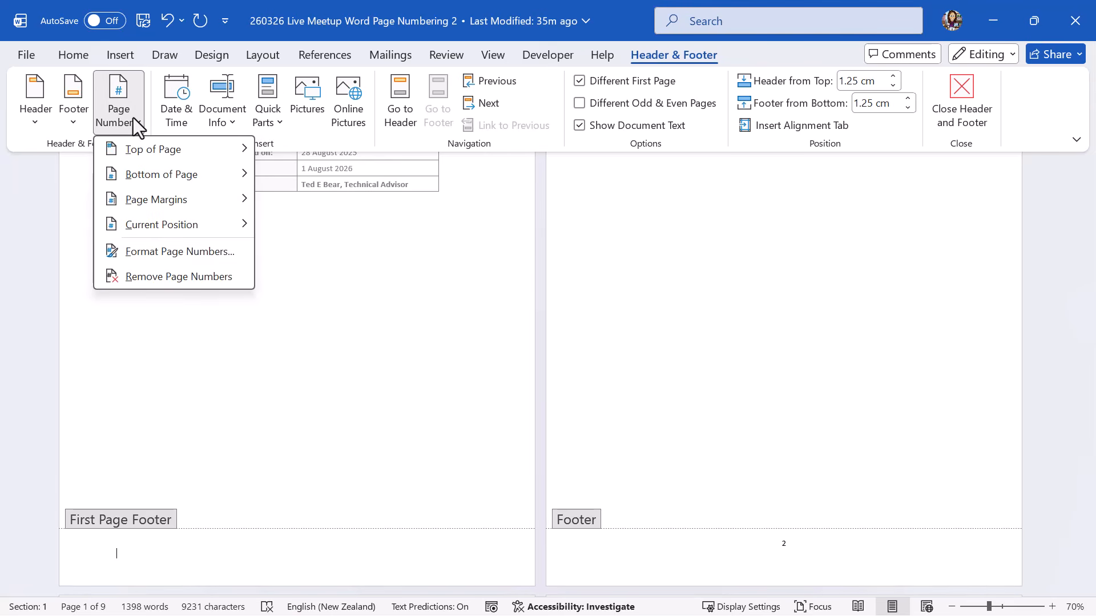
click(141, 249)
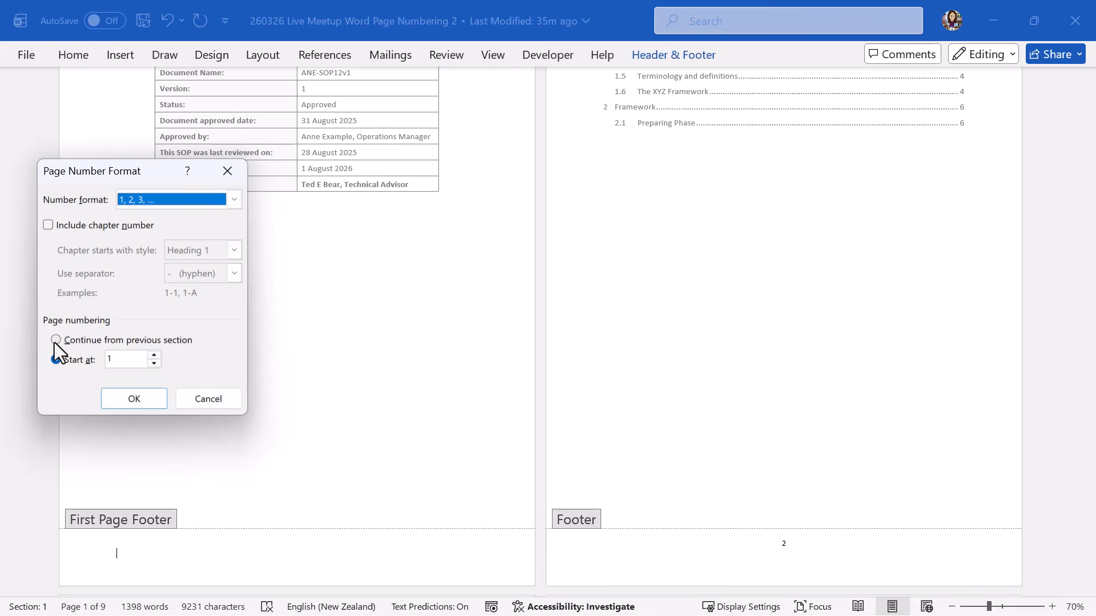
click(153, 364)
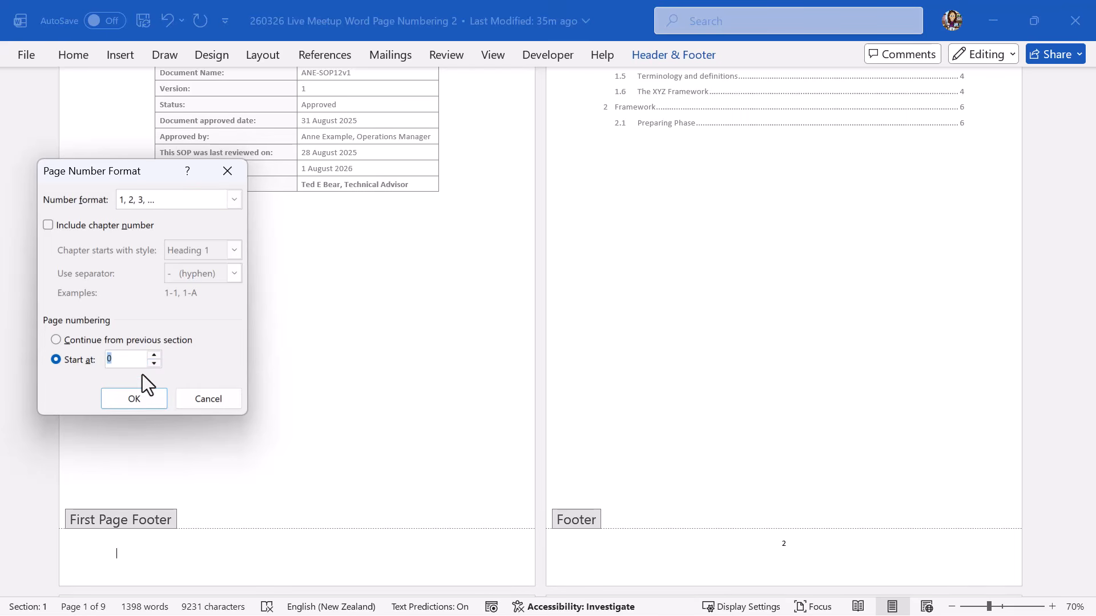
click(134, 398)
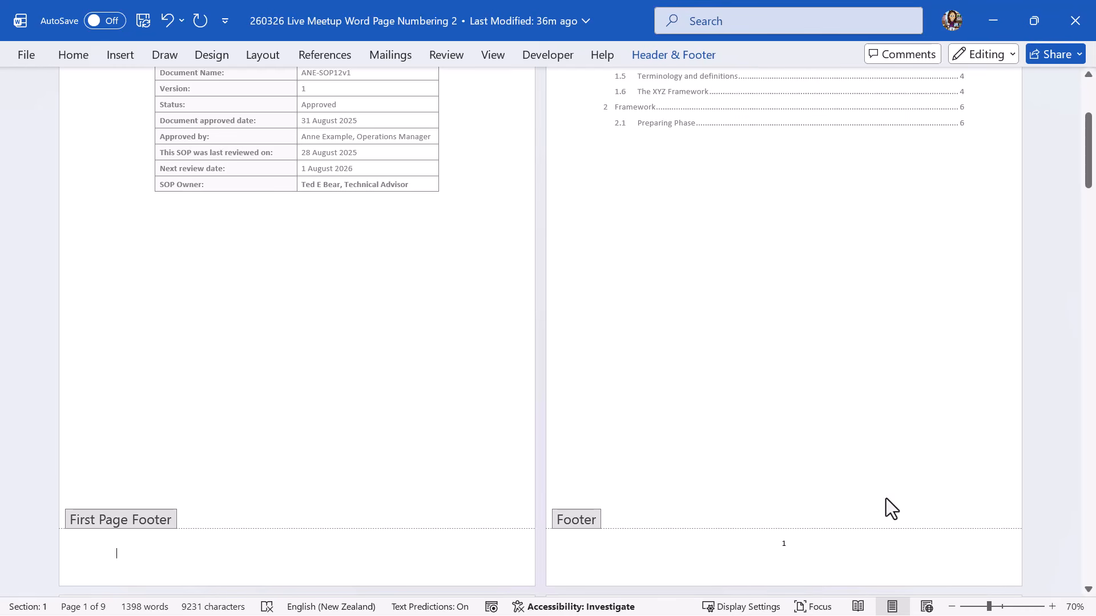
Scroll down slightly to bring the footers back into view.
mouse_move(1088, 183)
mouse_down()
mouse_move(1087, 288)
mouse_move(1074, 186)
mouse_up()
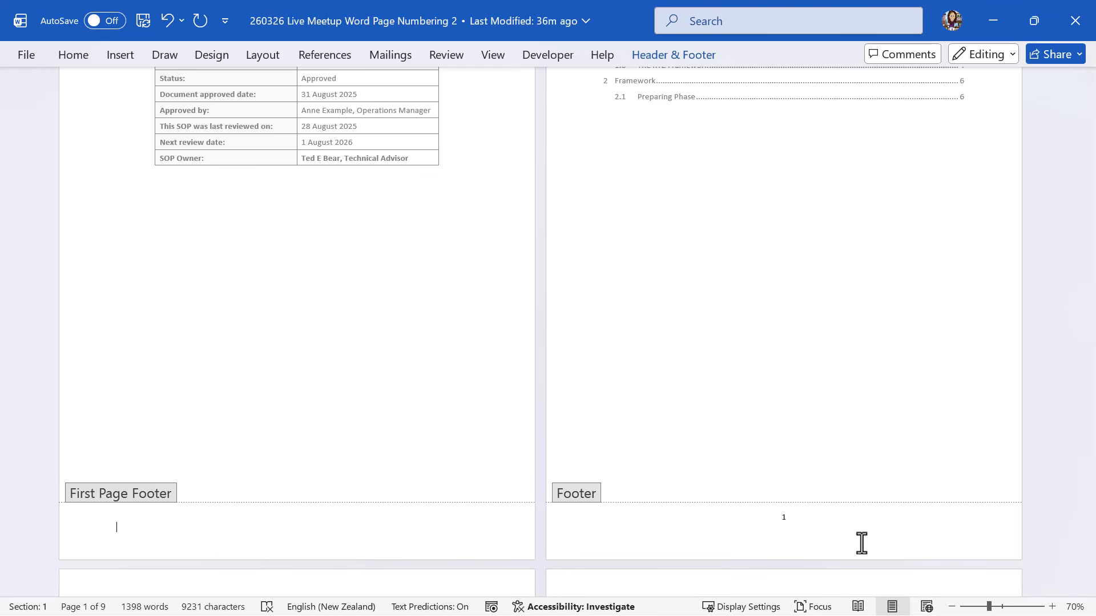
Untick Different First Page and set page numbering to continue from the previous section.
click(707, 53)
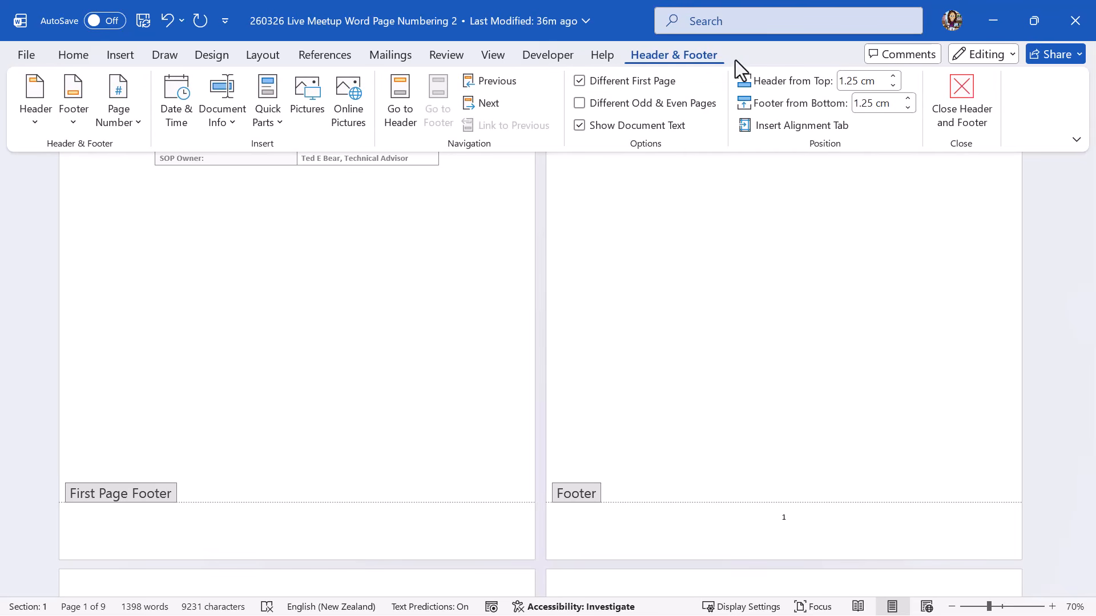
click(576, 78)
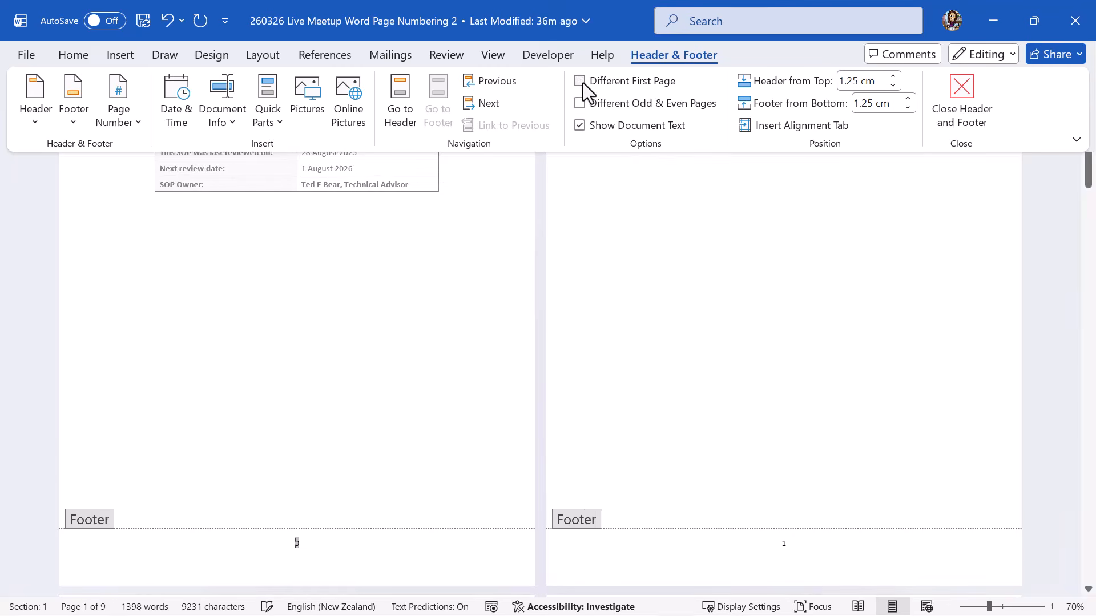
click(128, 118)
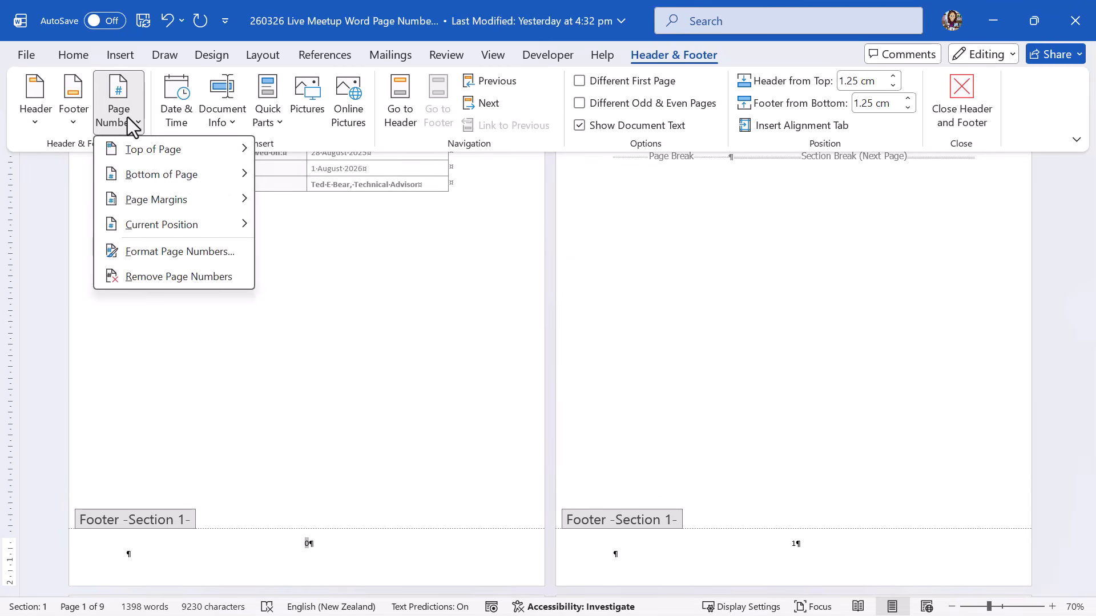
click(194, 259)
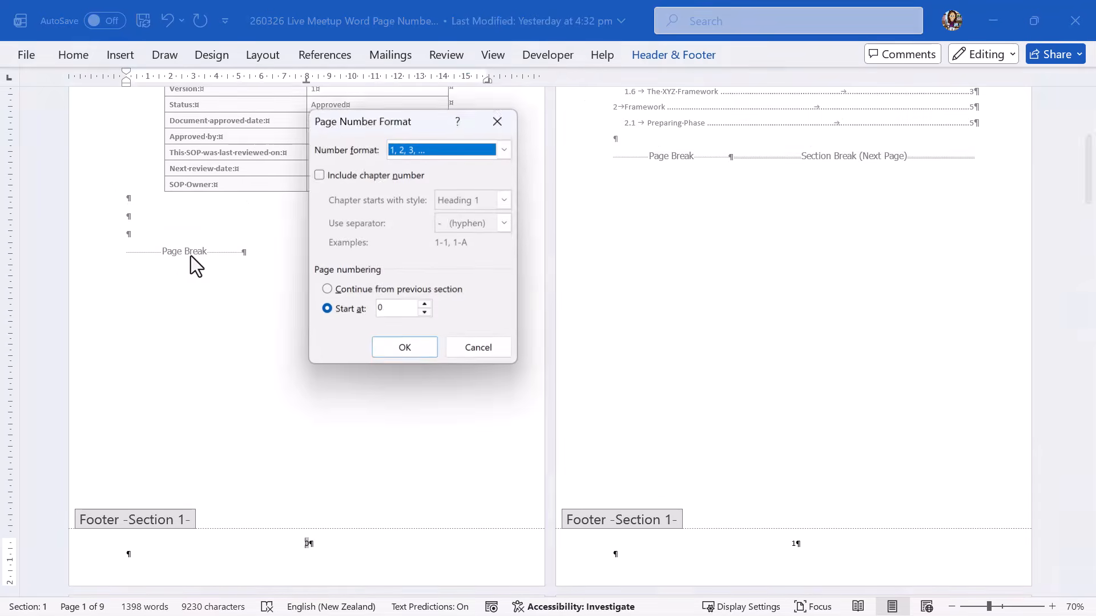
click(326, 289)
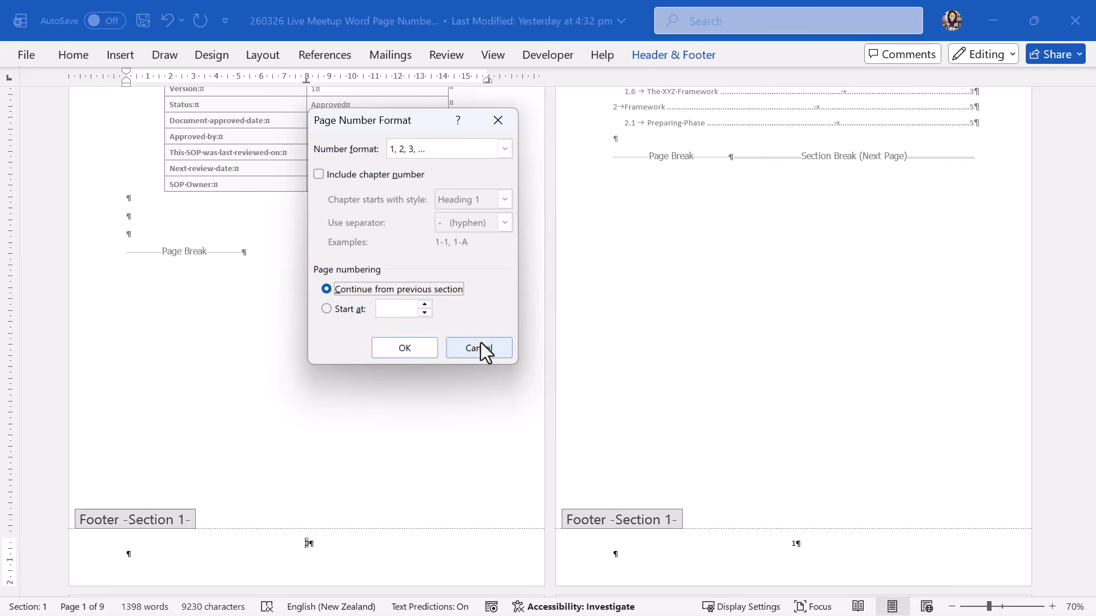
click(404, 347)
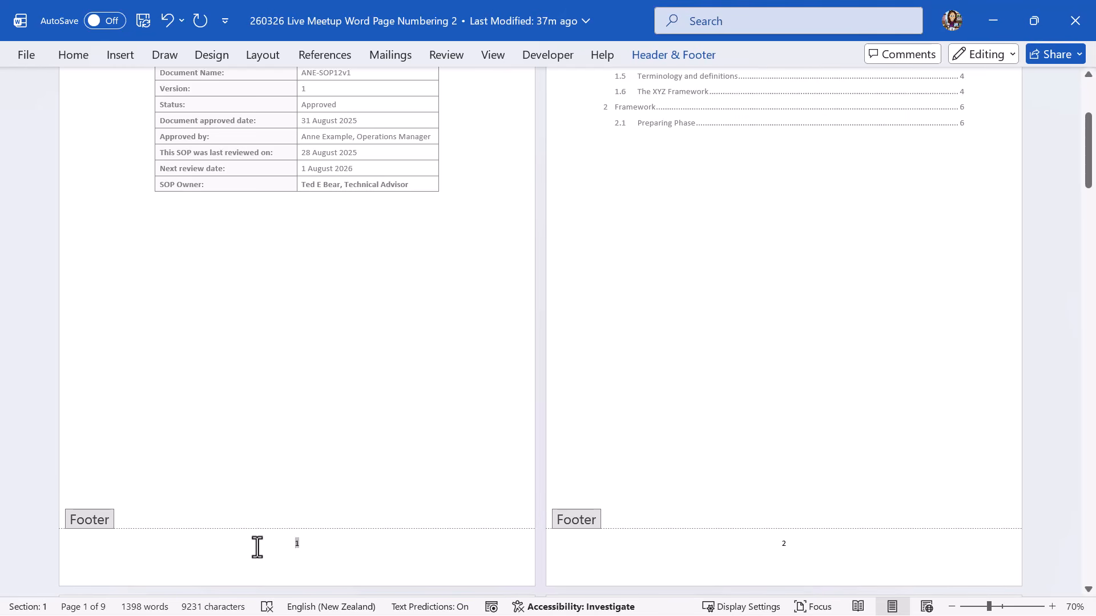
Delete the footer page number and close footer editing to return to the body text.
drag(290, 546, 313, 547)
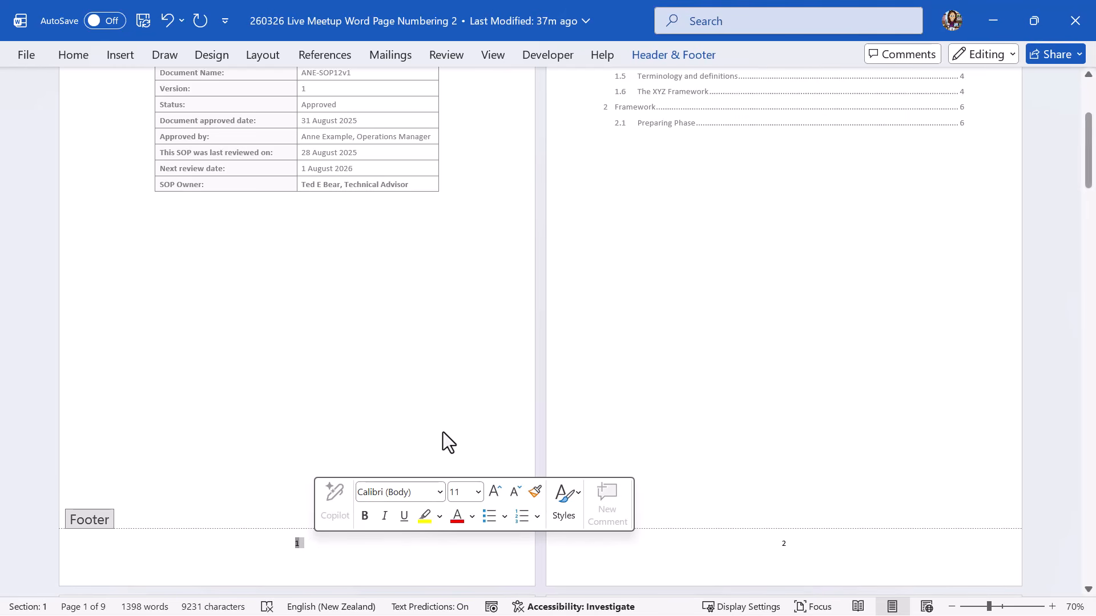
key(Delete)
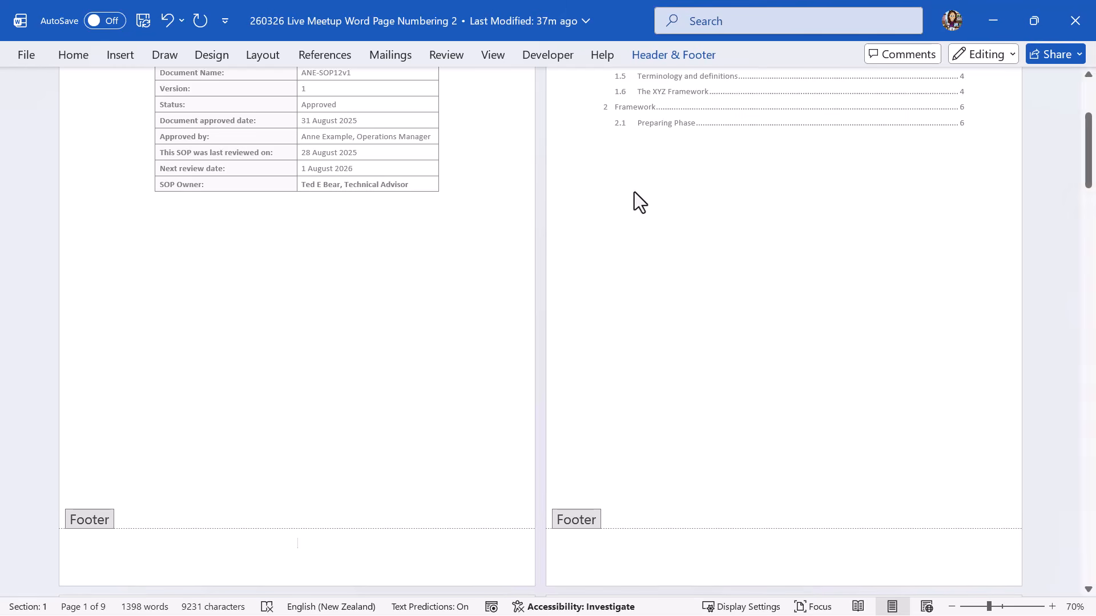
click(669, 55)
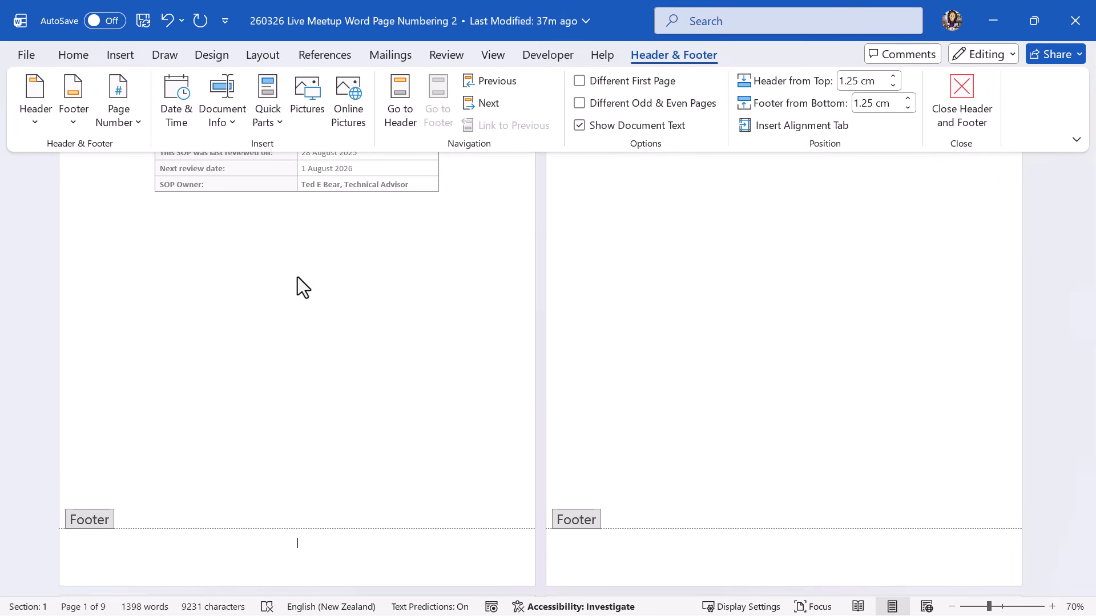
click(285, 255)
double_click(288, 253)
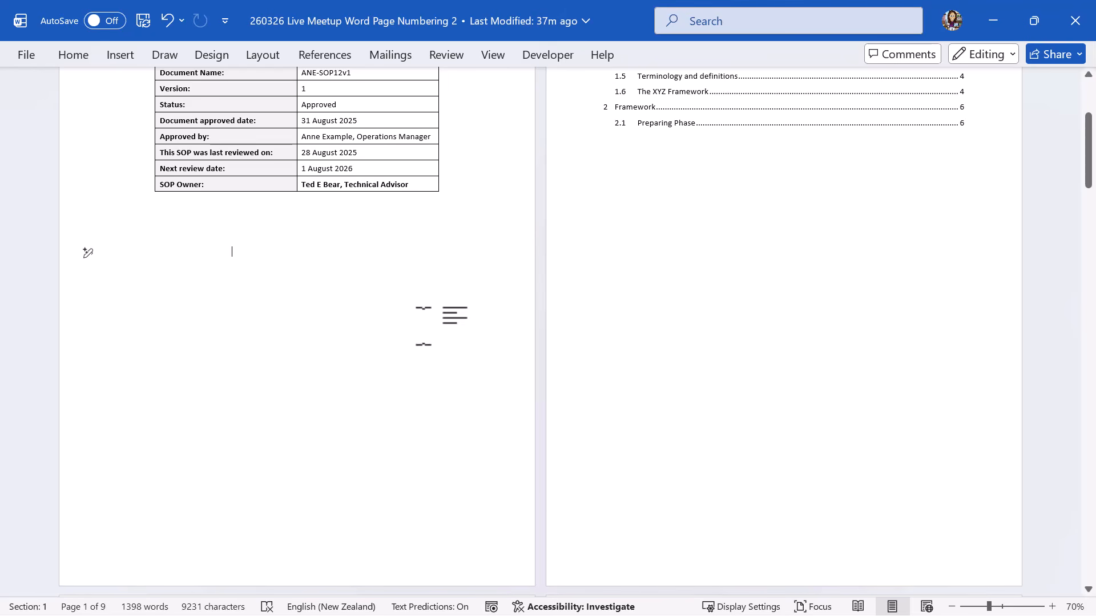
Turn on Show/Hide ¶ and zoom out to 50% to view three pages at once.
scroll(297, 331, up, 4)
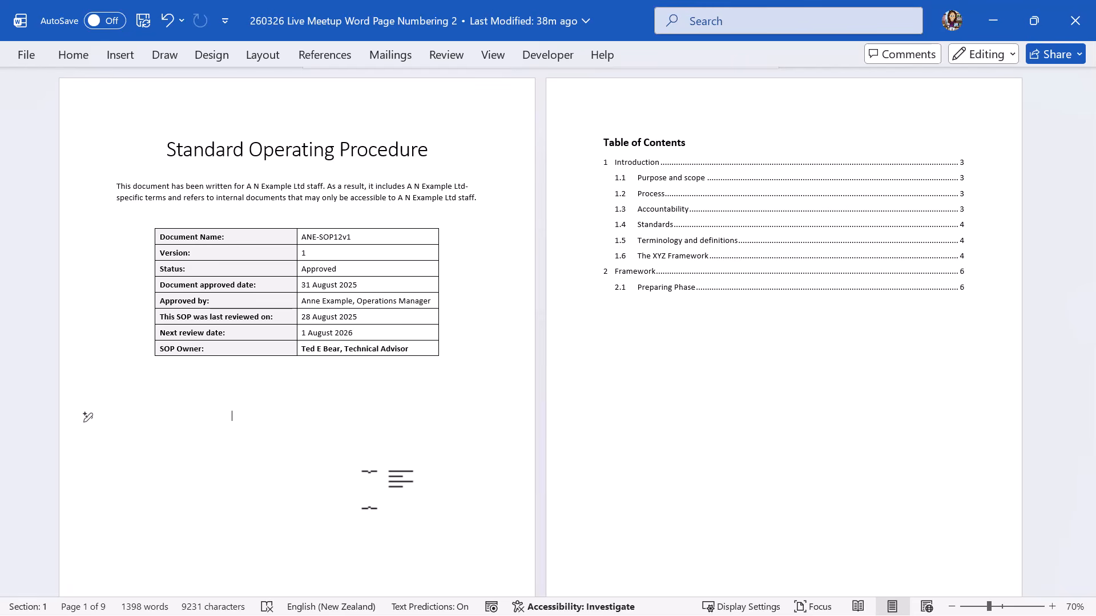
click(72, 55)
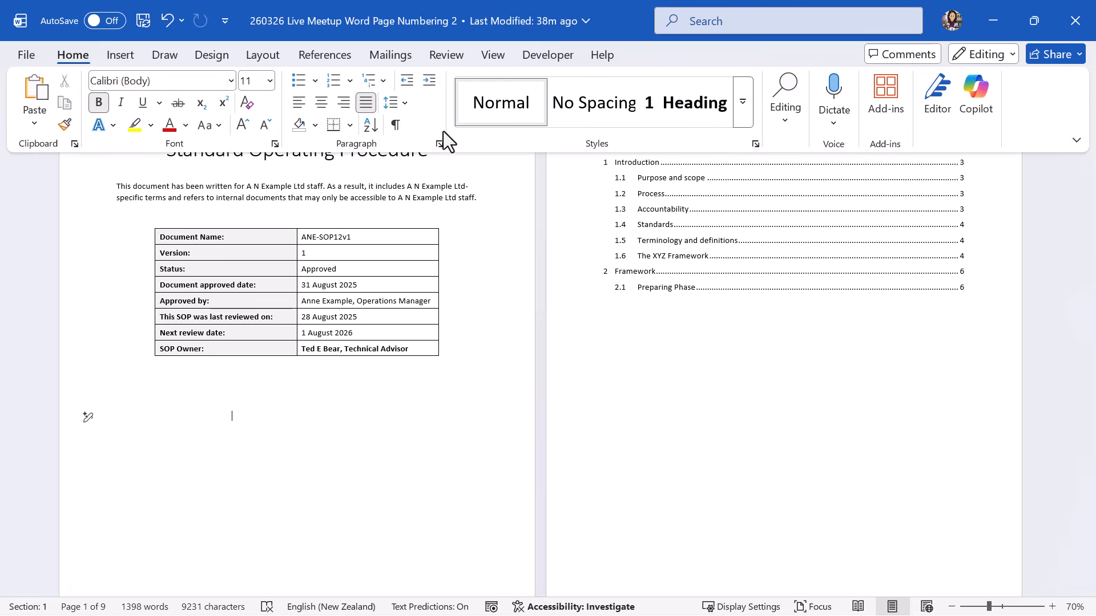
click(396, 125)
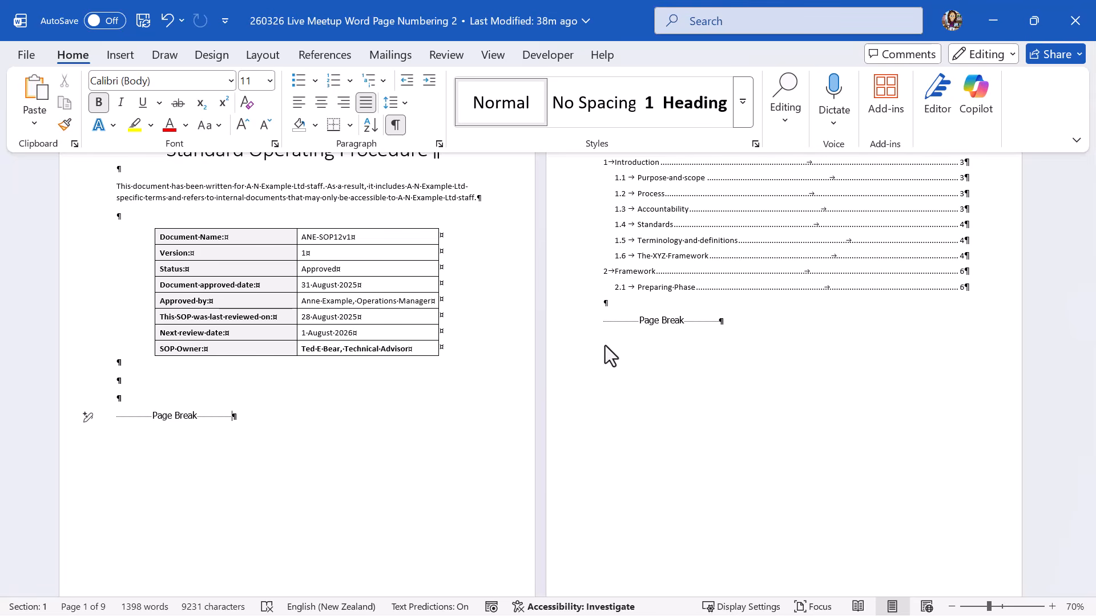
click(950, 608)
click(950, 609)
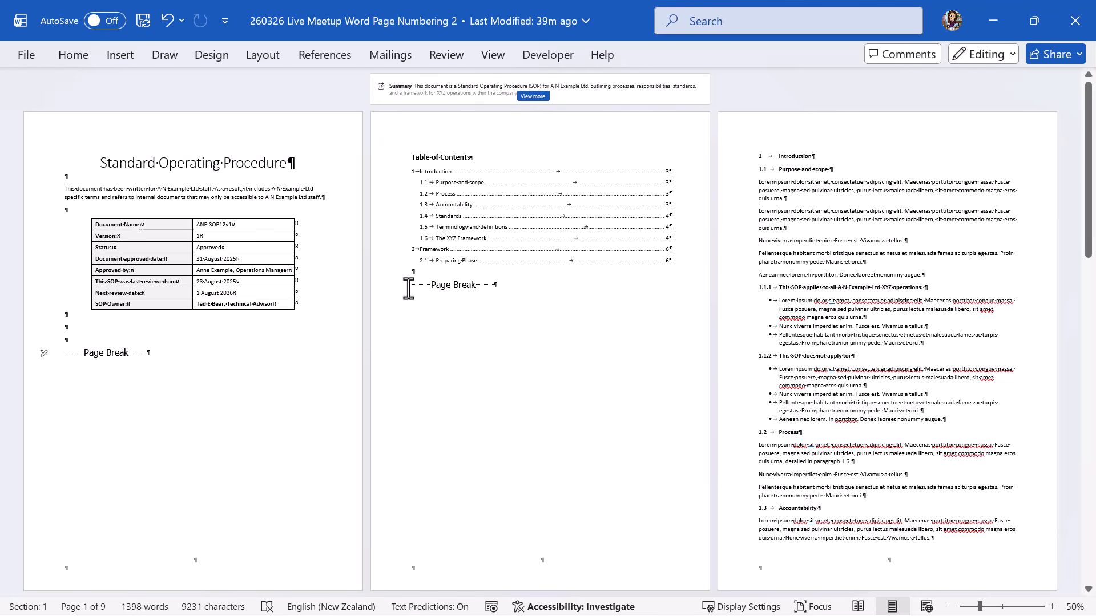
Delete the page break after the contents and insert a Next Page section break there.
drag(421, 286, 464, 289)
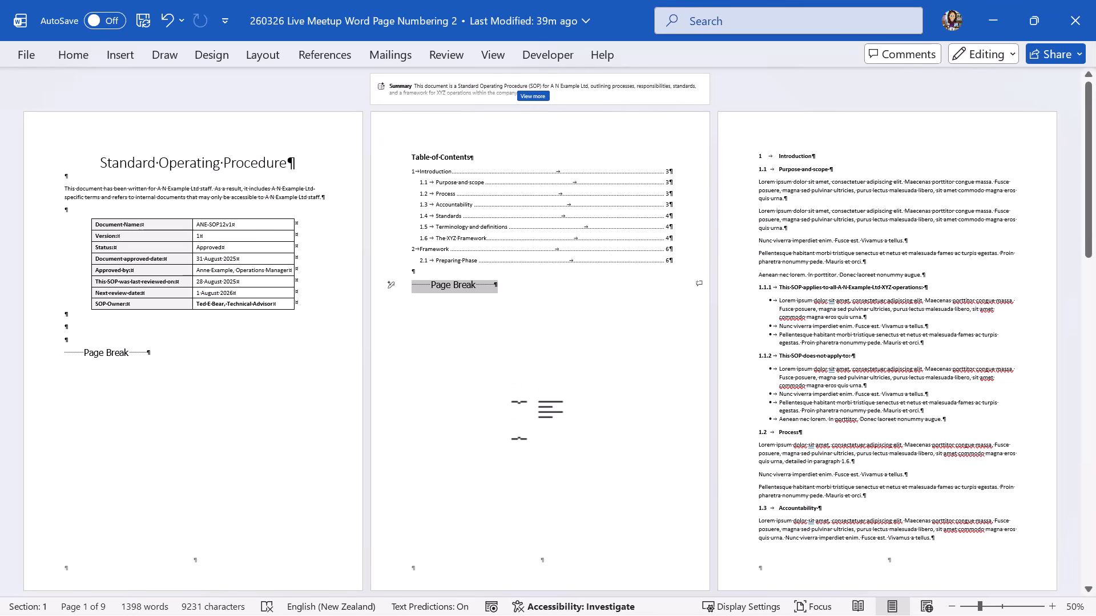
key(Delete)
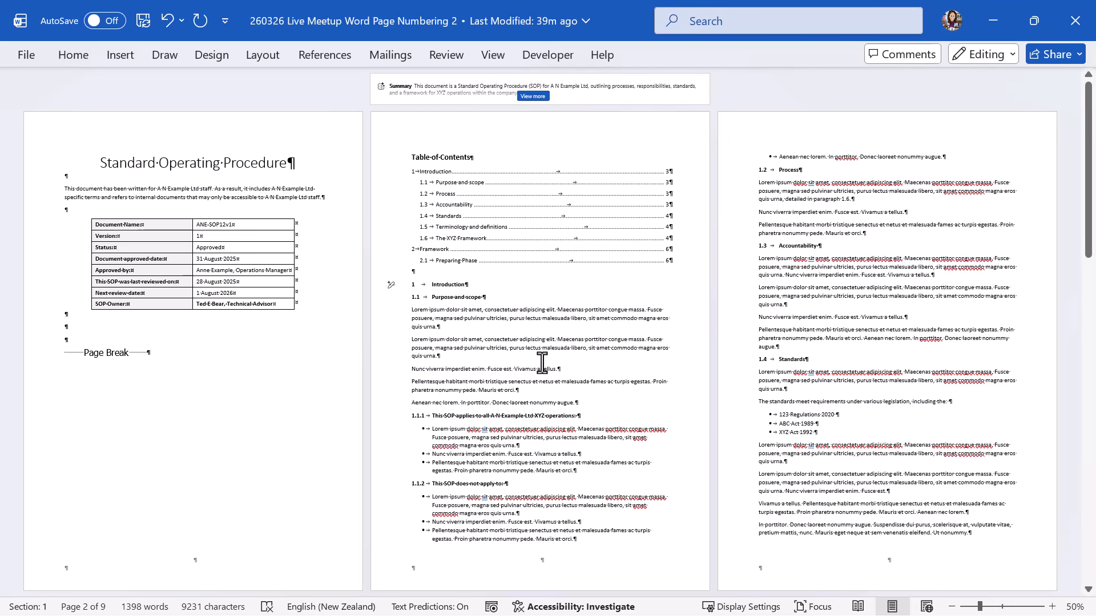
click(267, 57)
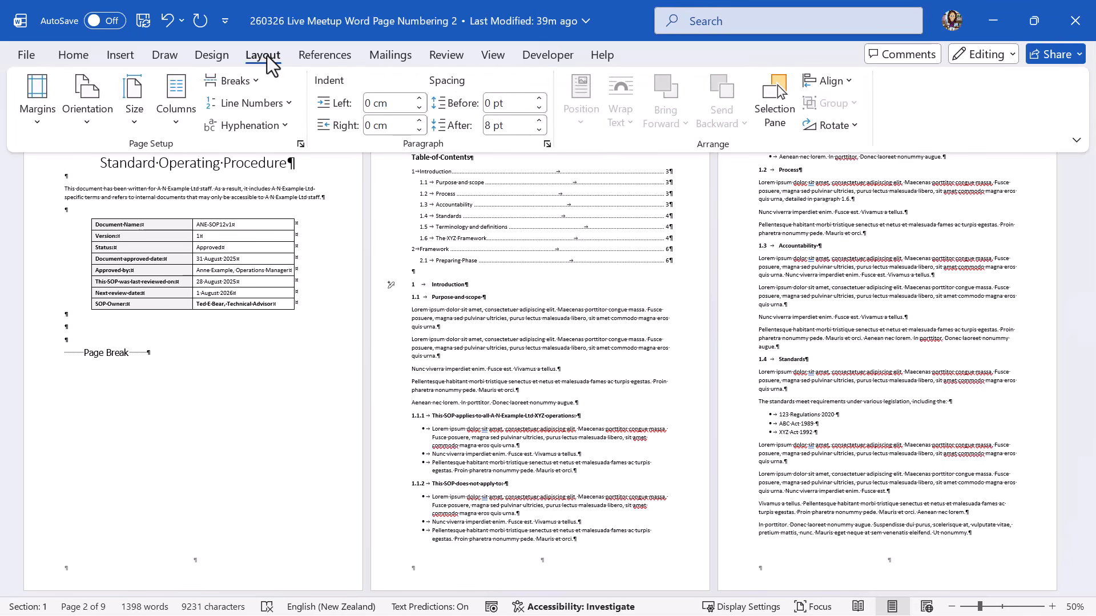
click(252, 80)
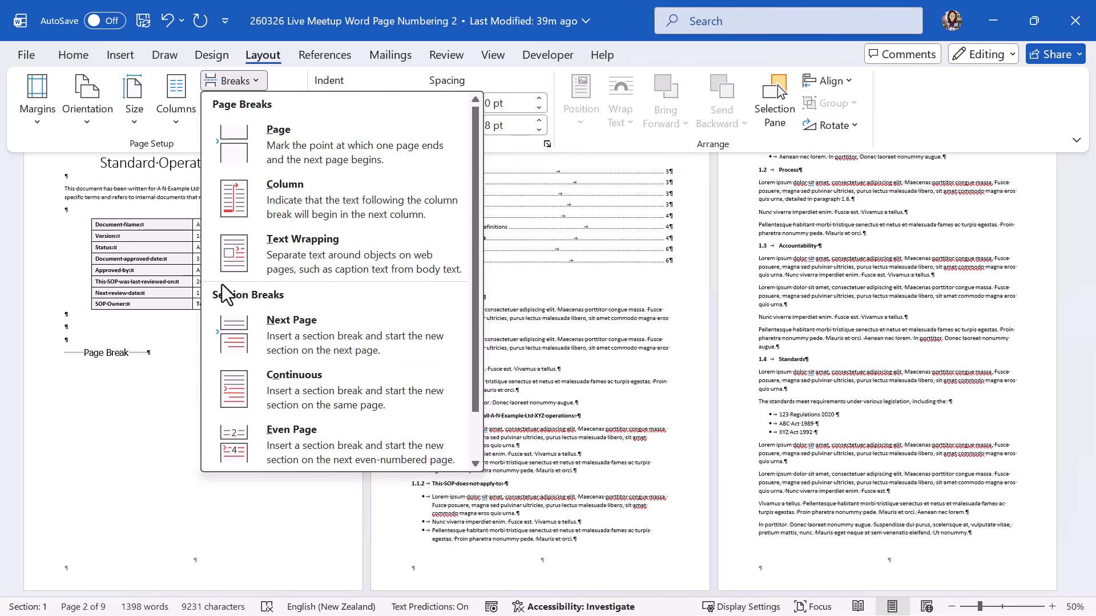
click(285, 330)
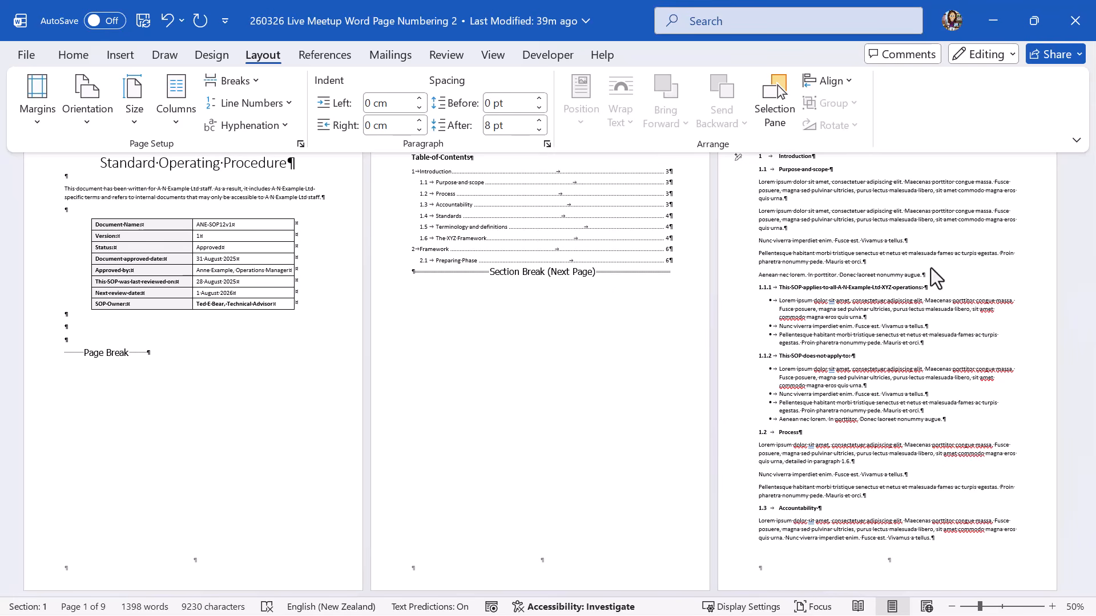
click(845, 235)
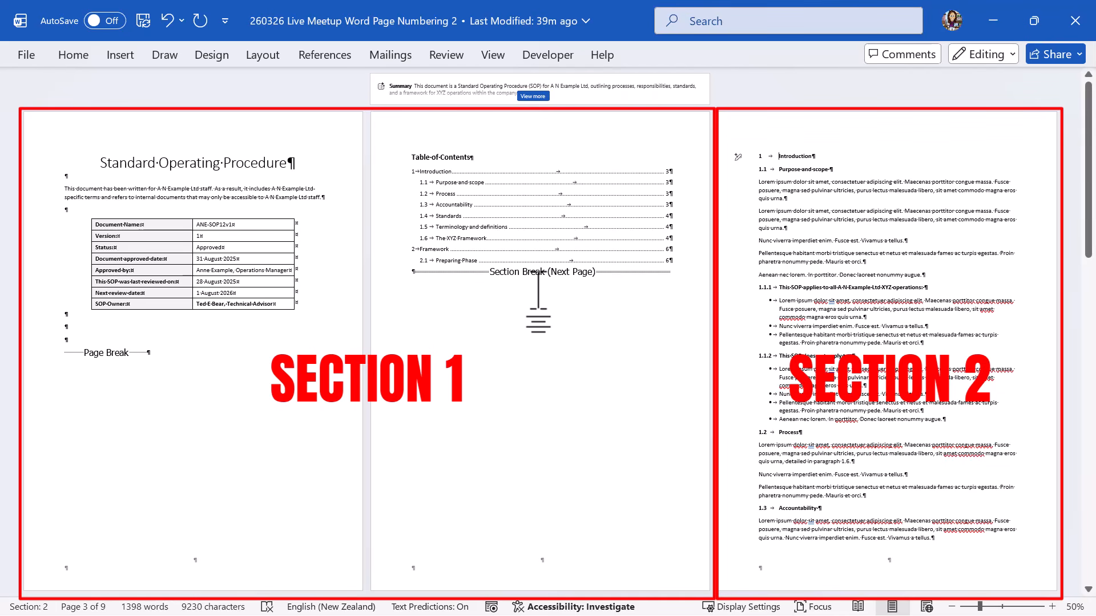
click(815, 228)
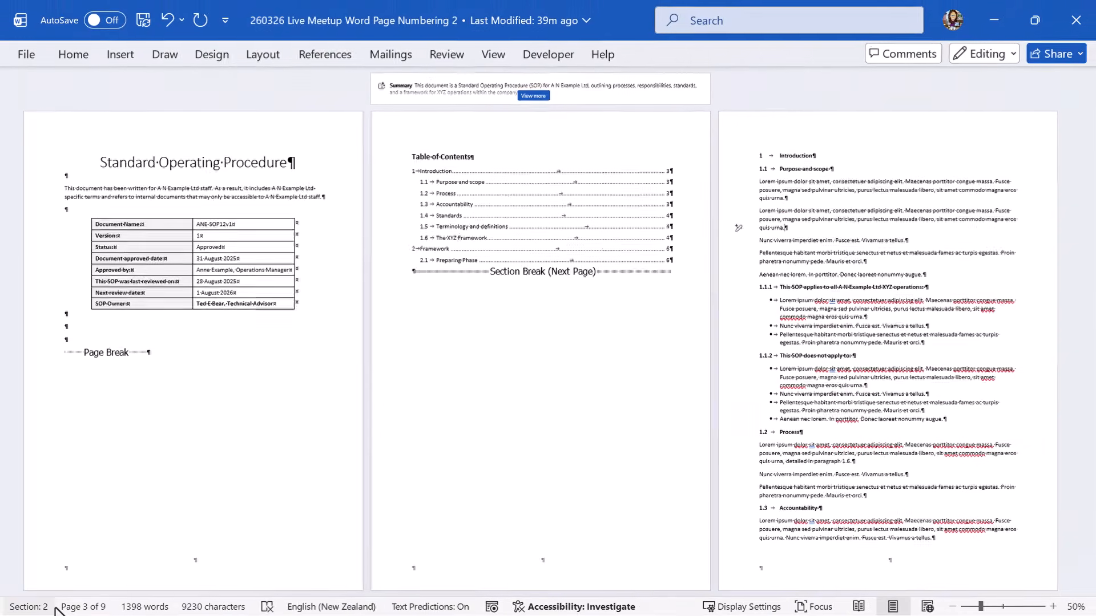
right_click(55, 608)
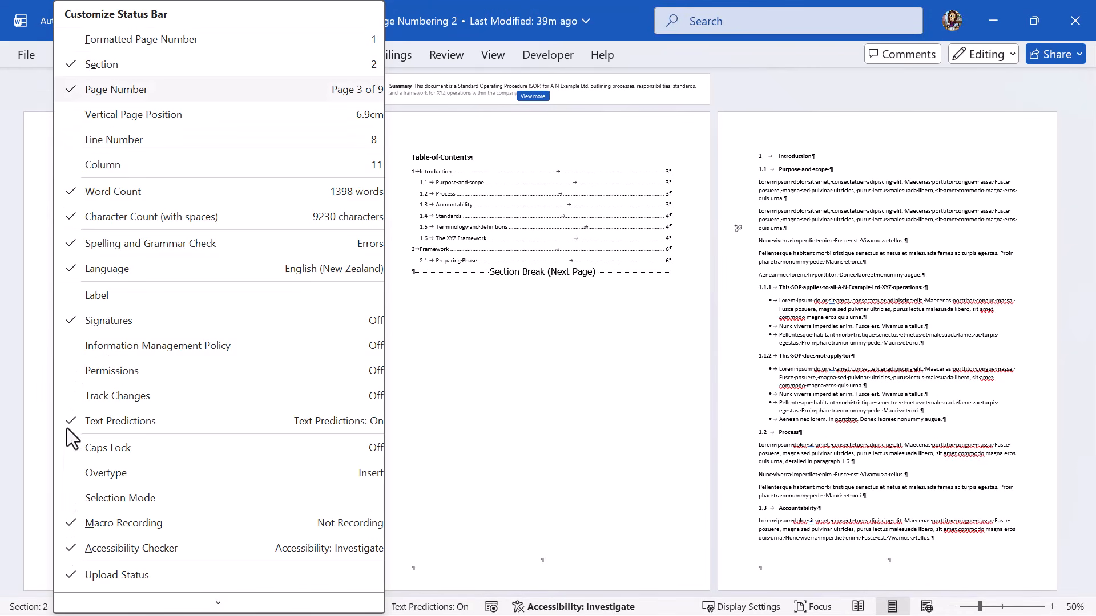
click(101, 66)
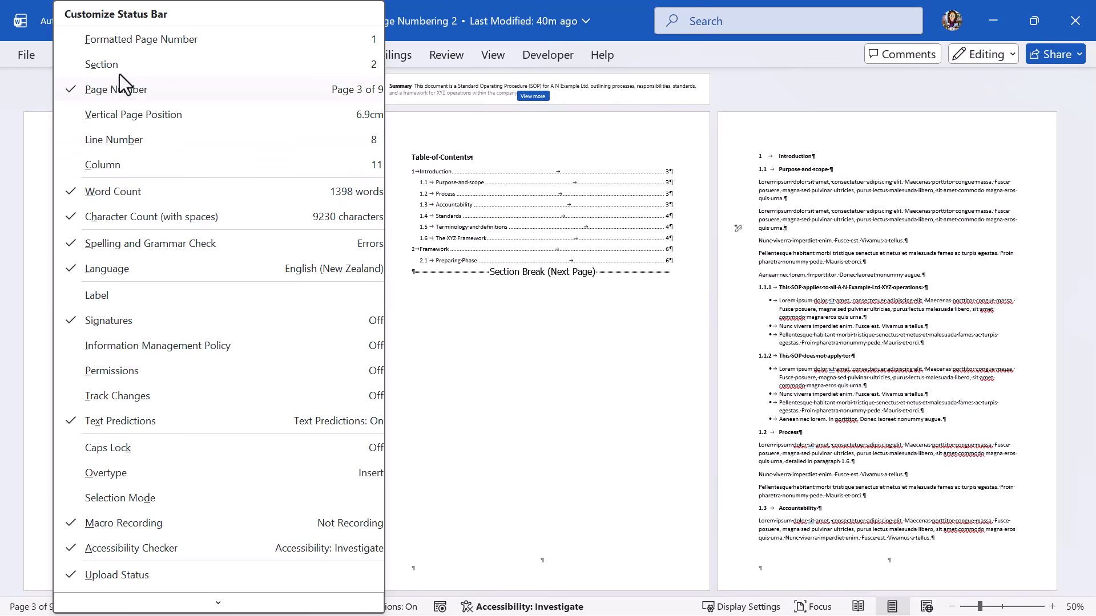
click(391, 501)
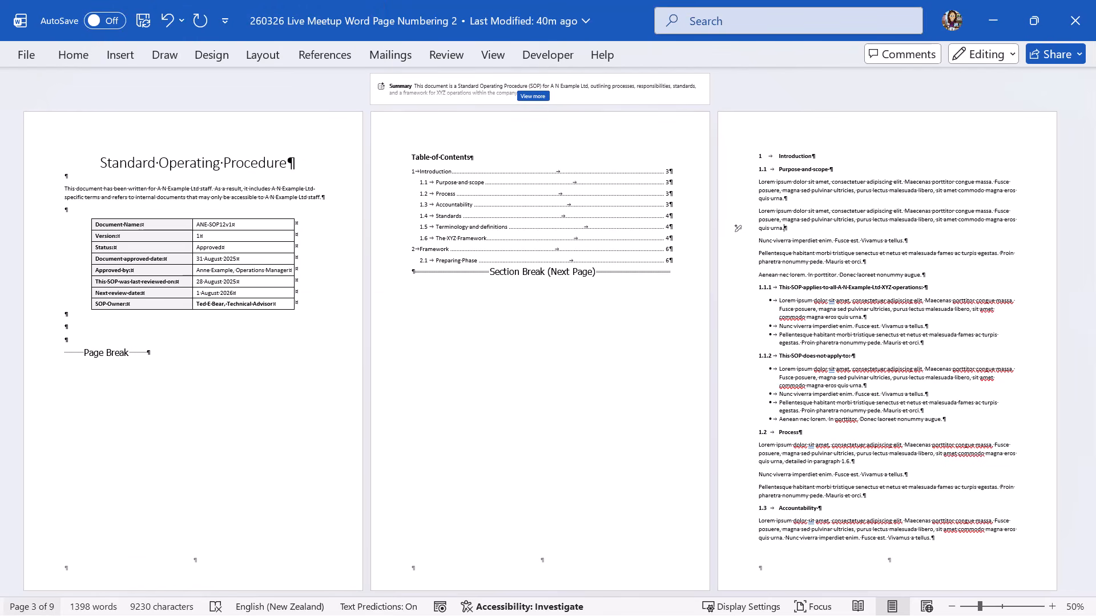
right_click(63, 609)
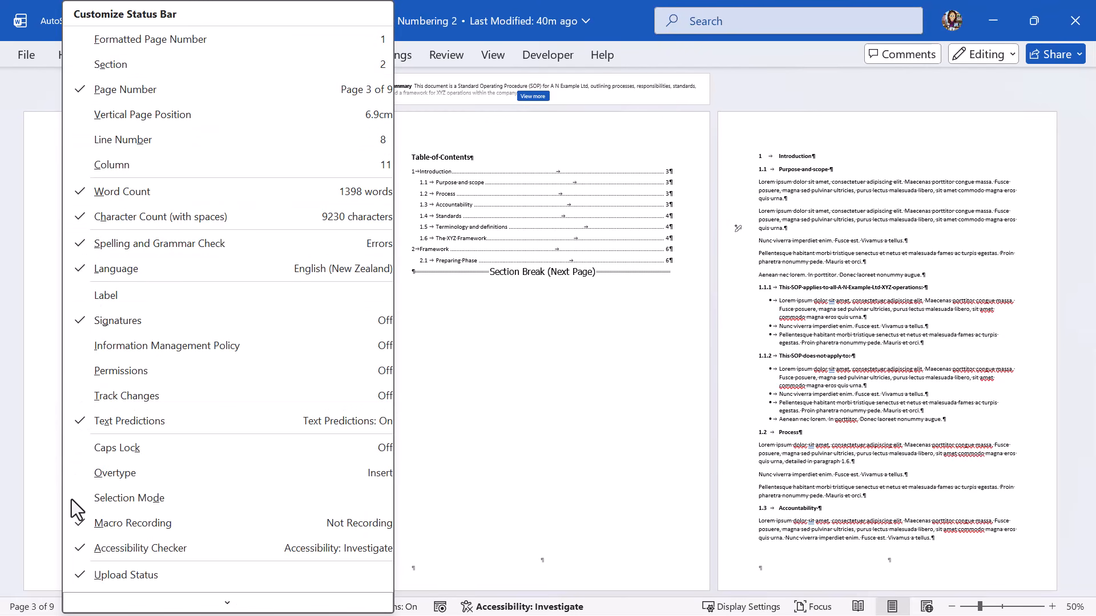
click(111, 66)
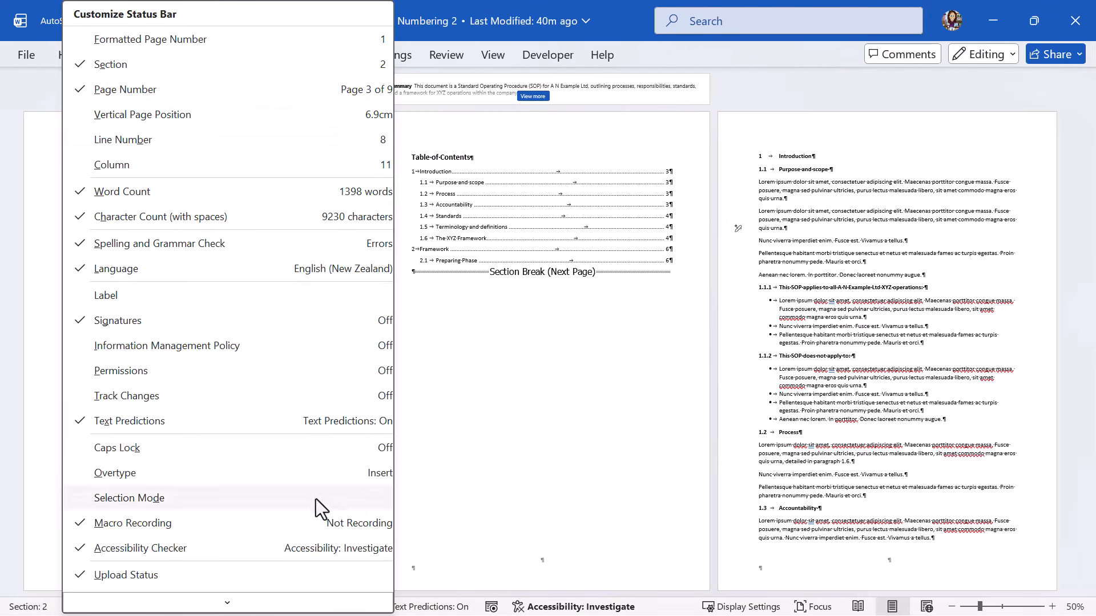
click(479, 462)
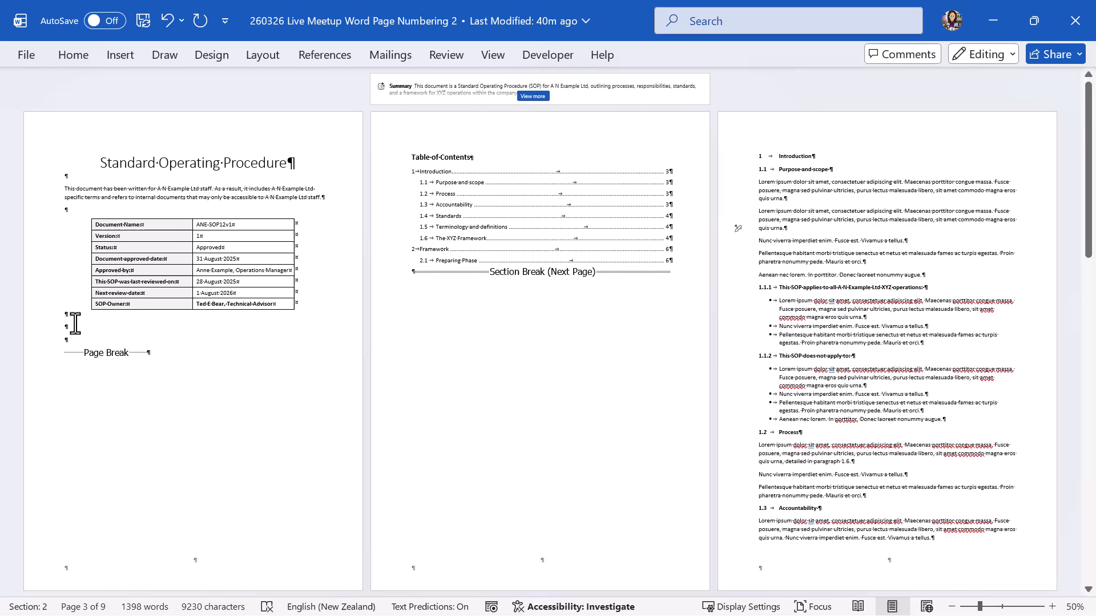
click(114, 153)
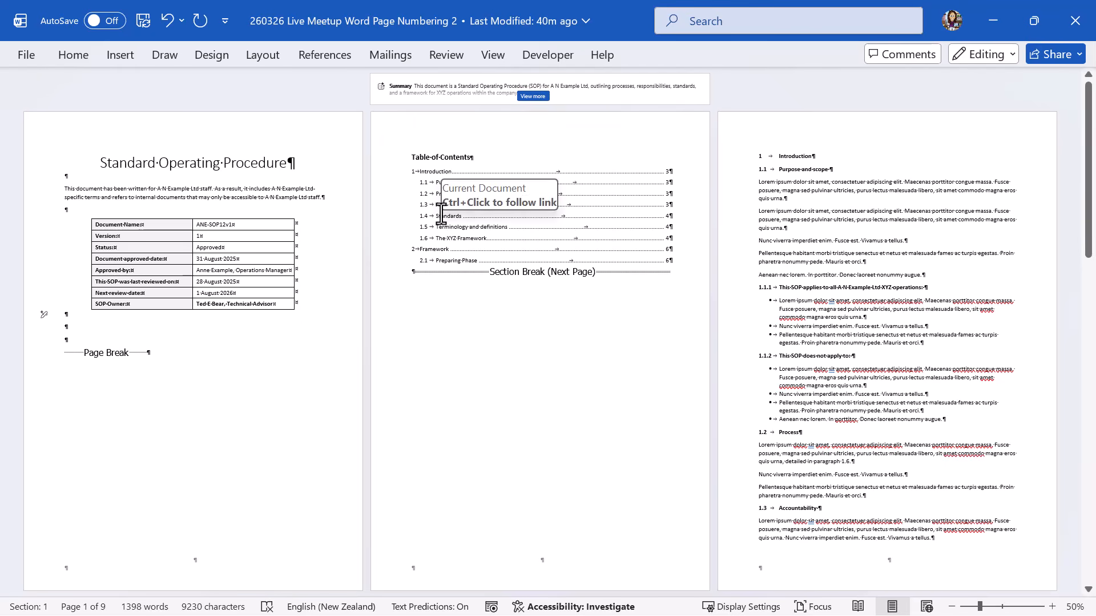
click(791, 207)
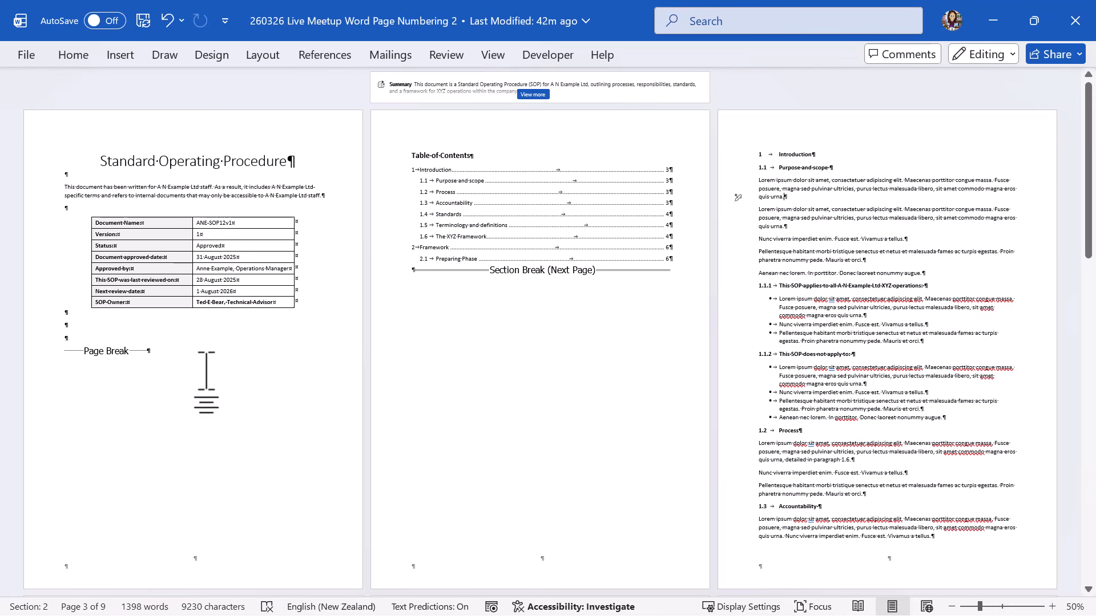
Choose Edit Footer from the Insert tab's Footer menu to show the Section 1 and Section 2 footers.
click(119, 55)
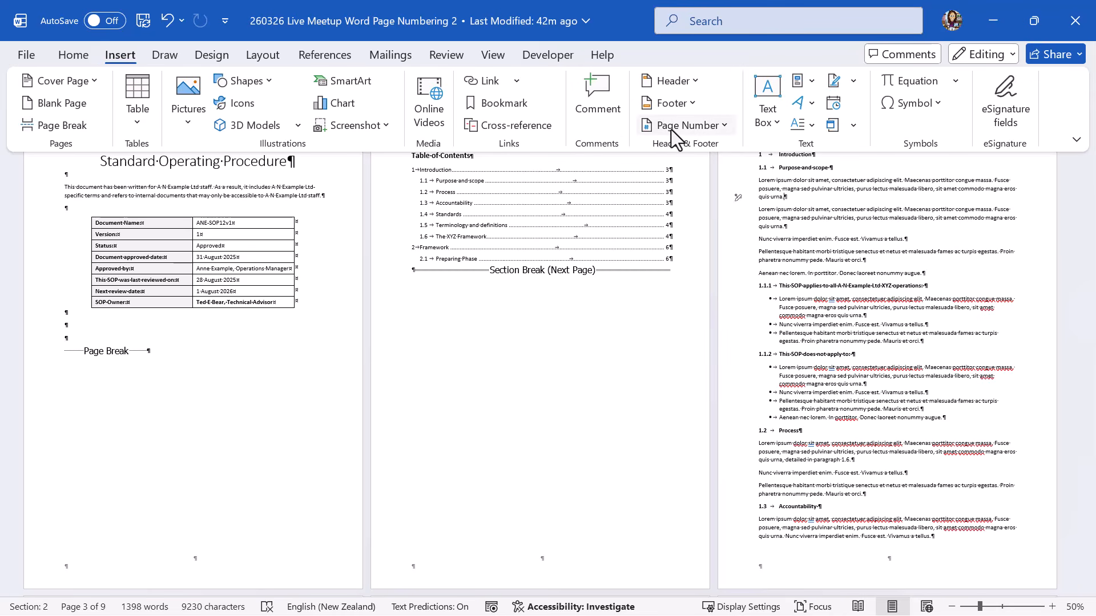
click(695, 107)
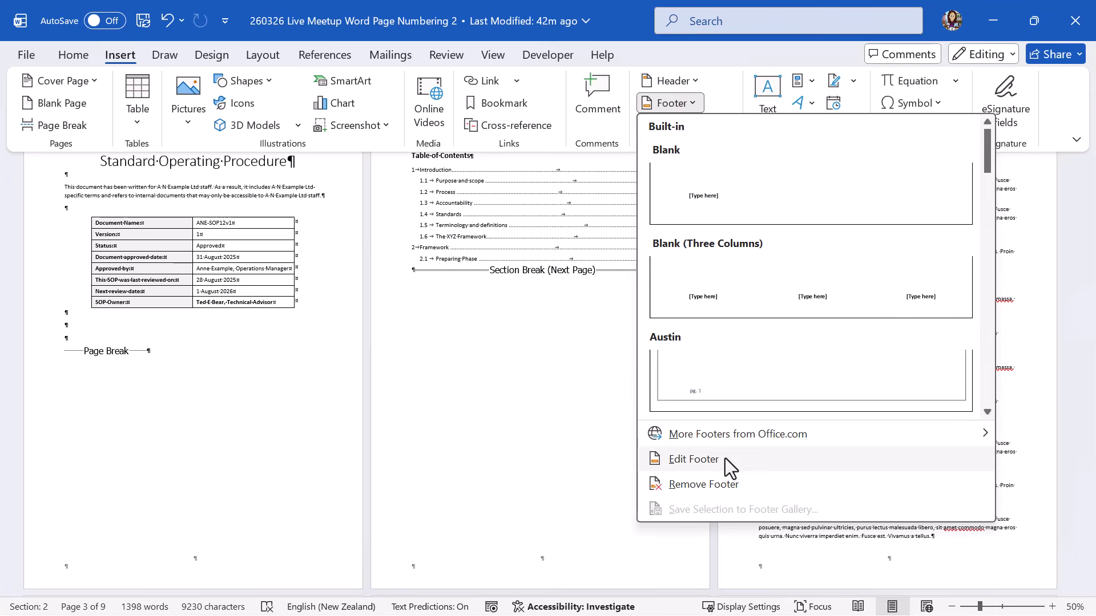
click(693, 81)
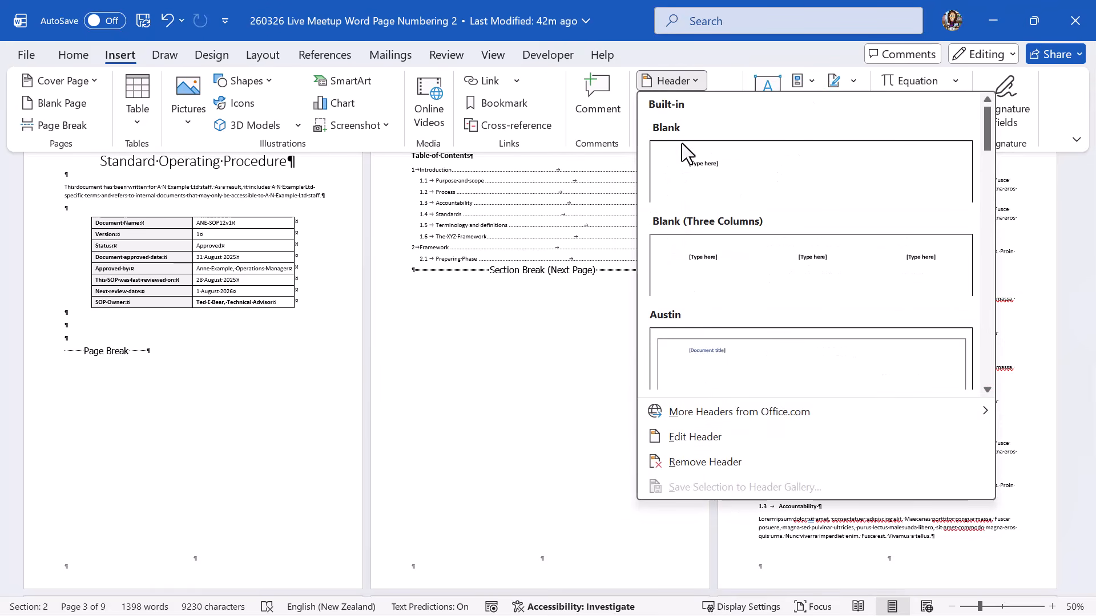
click(698, 80)
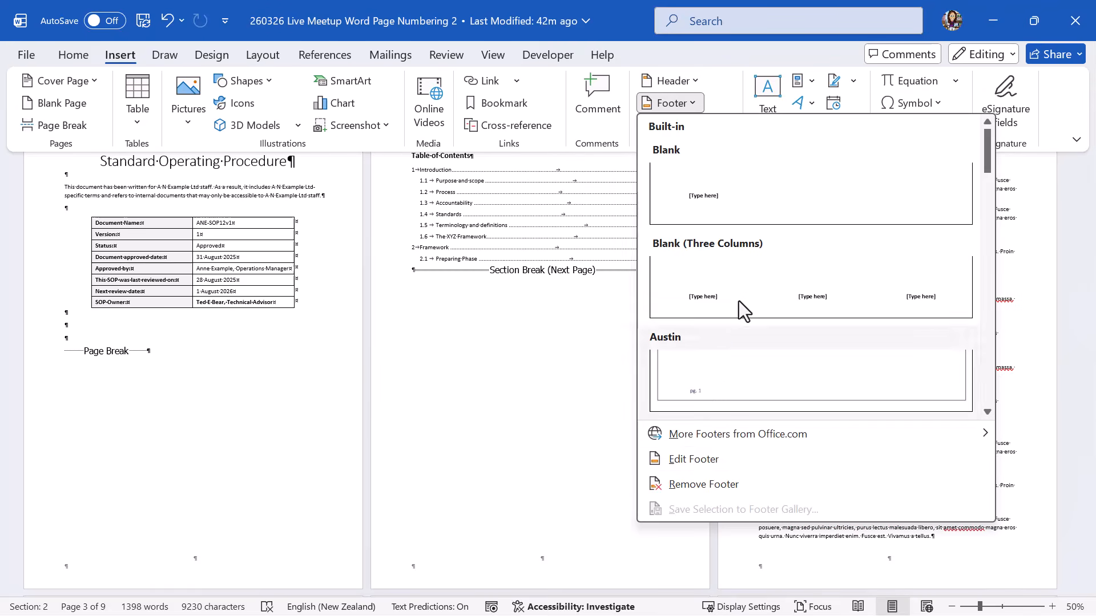
click(693, 459)
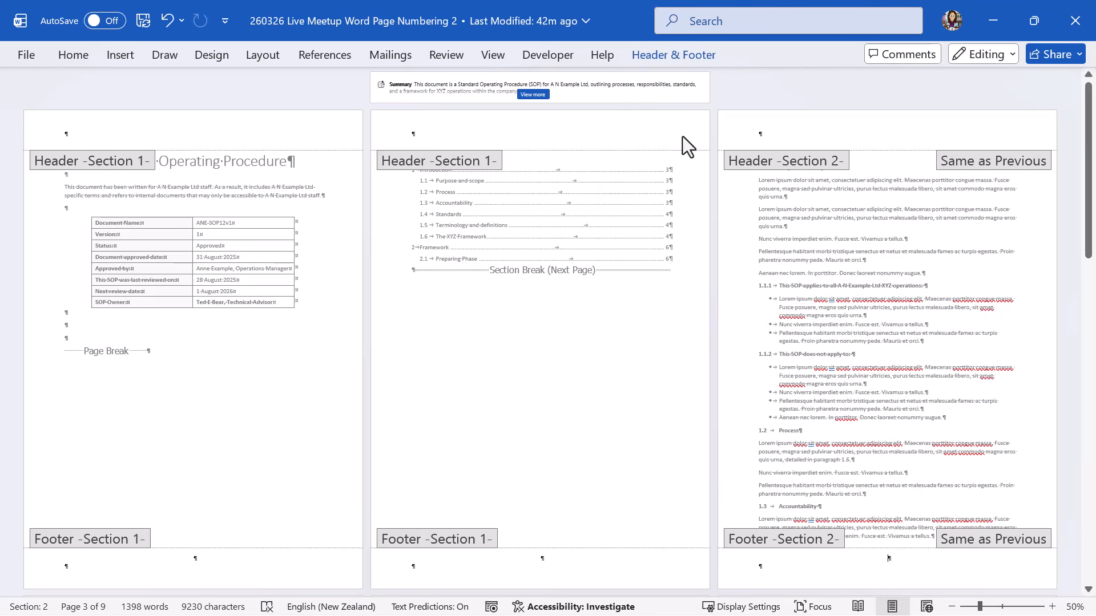
Turn off Link to Previous for the Section 2 footer.
click(668, 56)
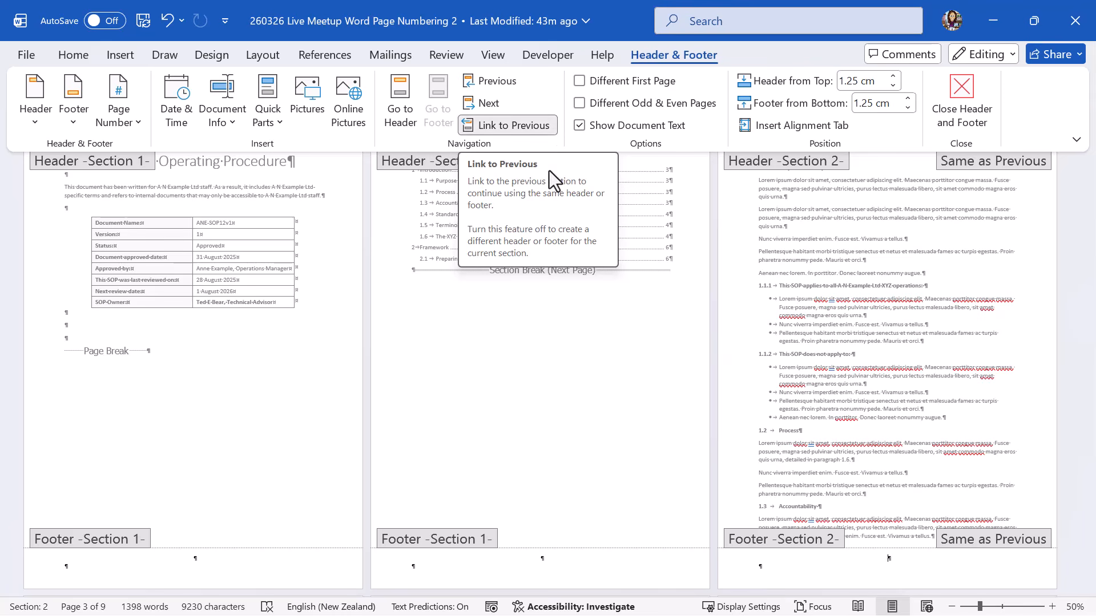
click(510, 126)
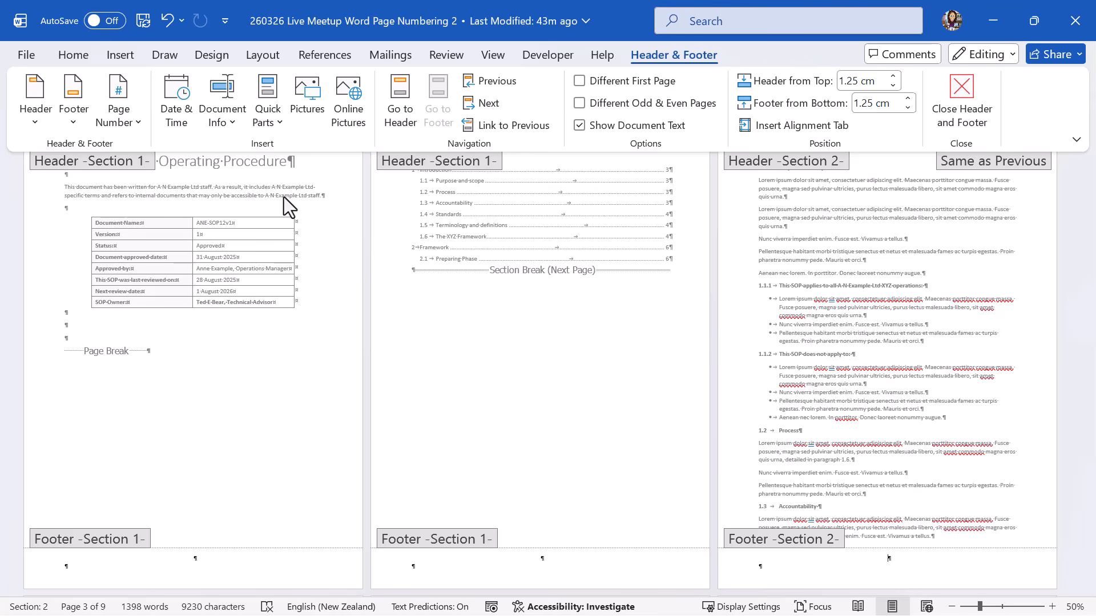
Insert a Plain Number 2 page number at the bottom of the Section 2 footer.
click(136, 115)
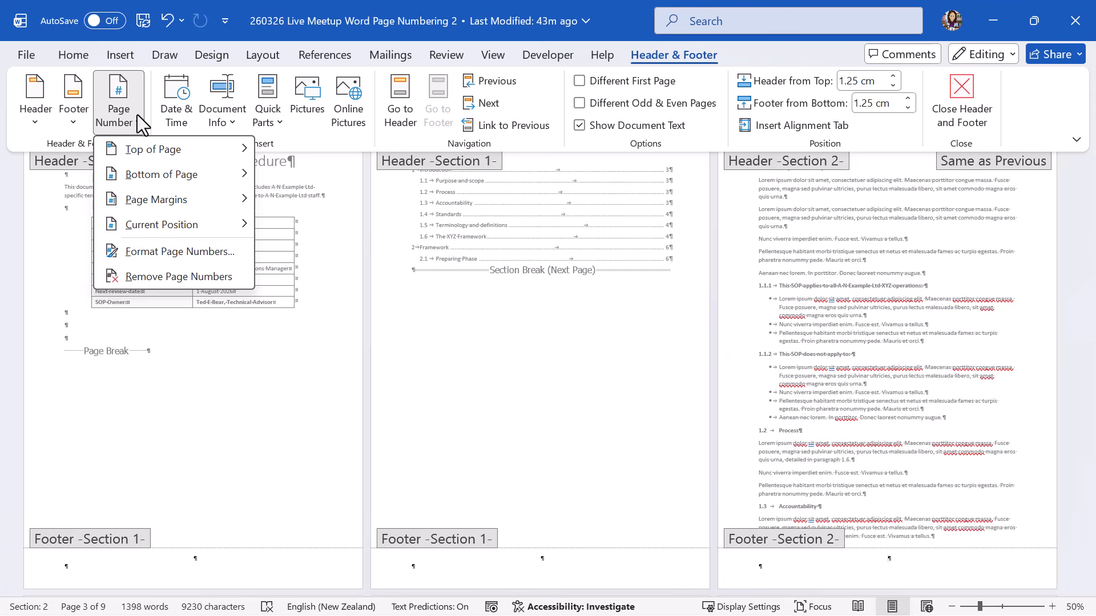
mouse_move(147, 172)
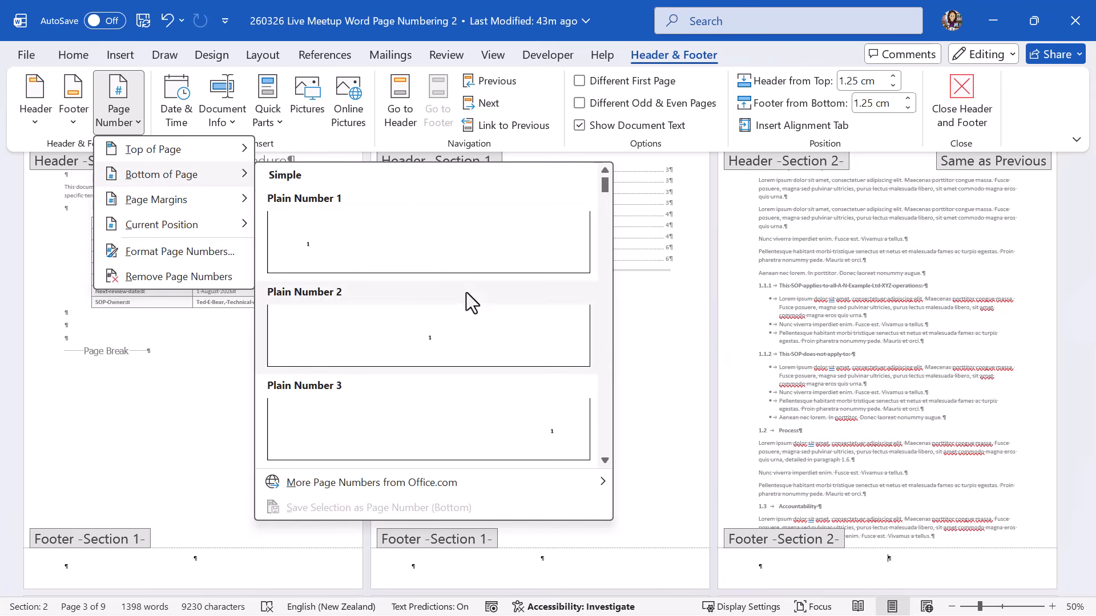
click(444, 349)
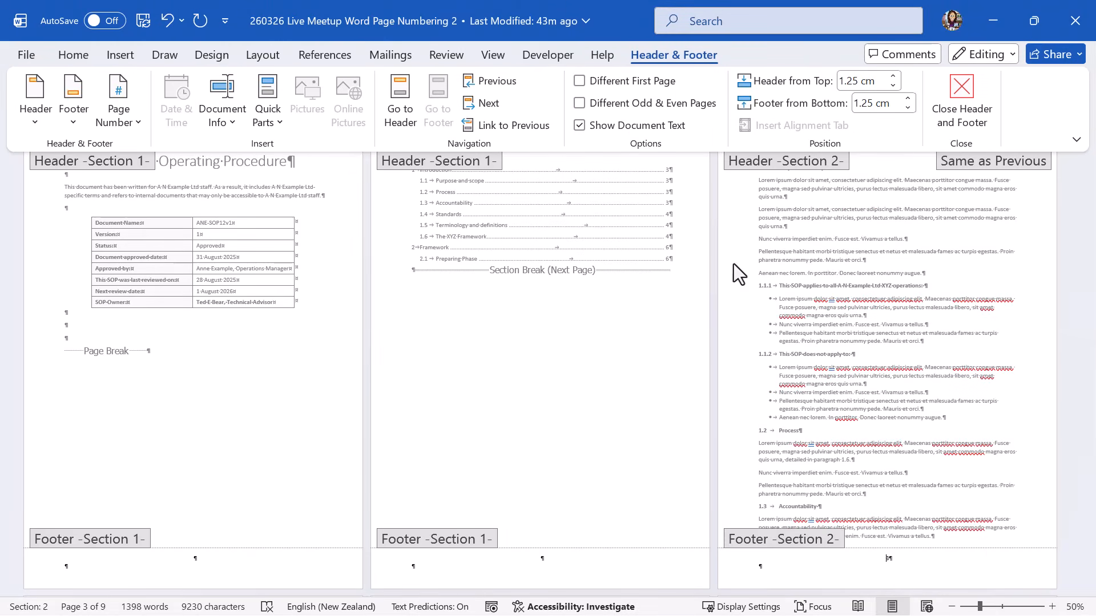
Format the Section 2 page numbers to start at 1.
click(126, 117)
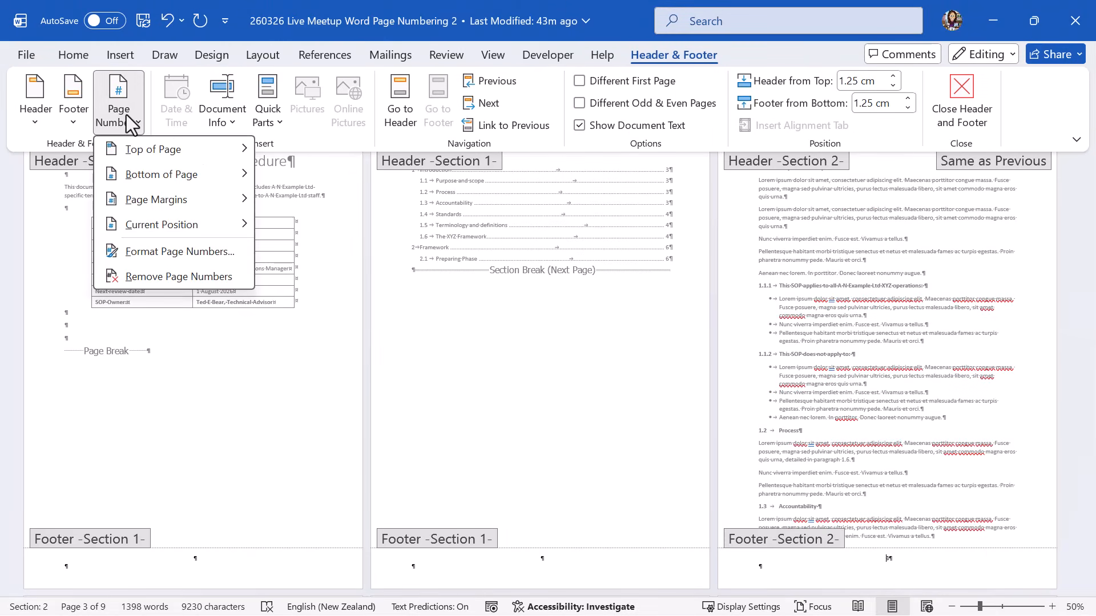
click(189, 252)
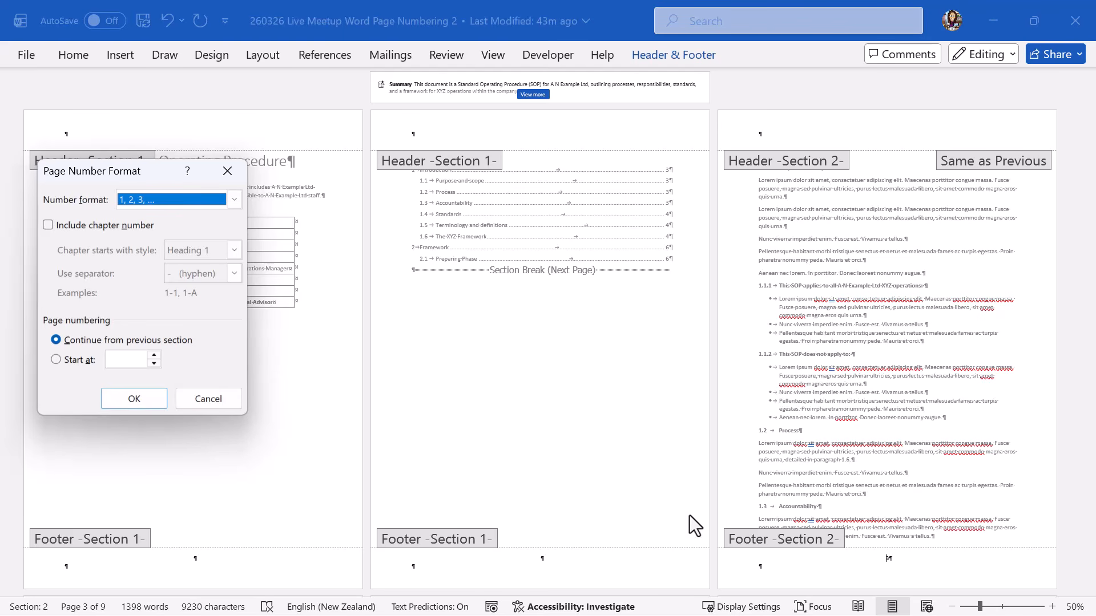
click(56, 359)
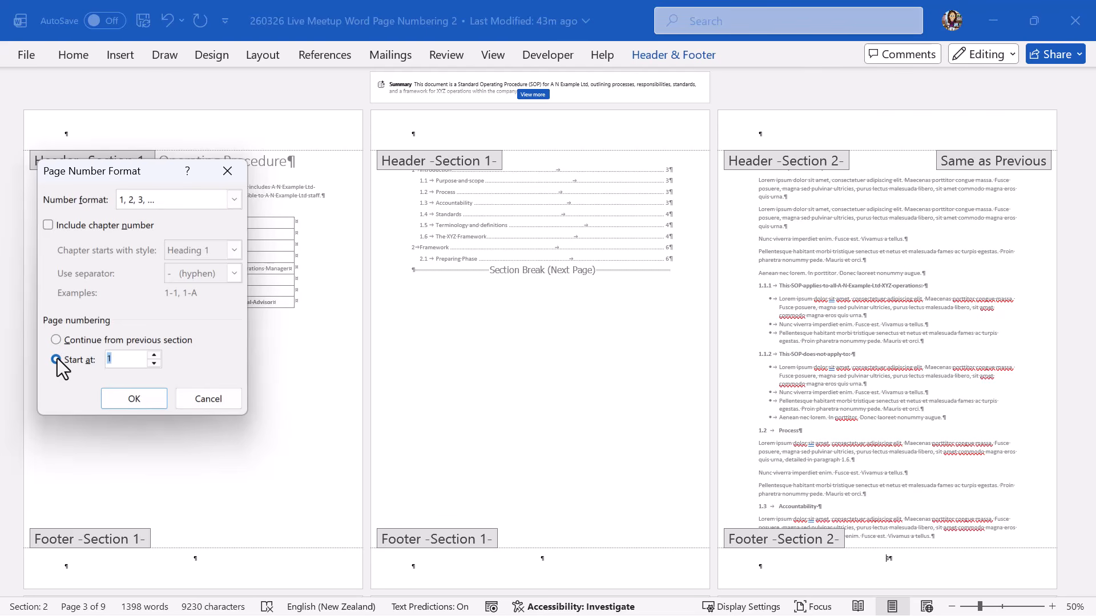
click(135, 399)
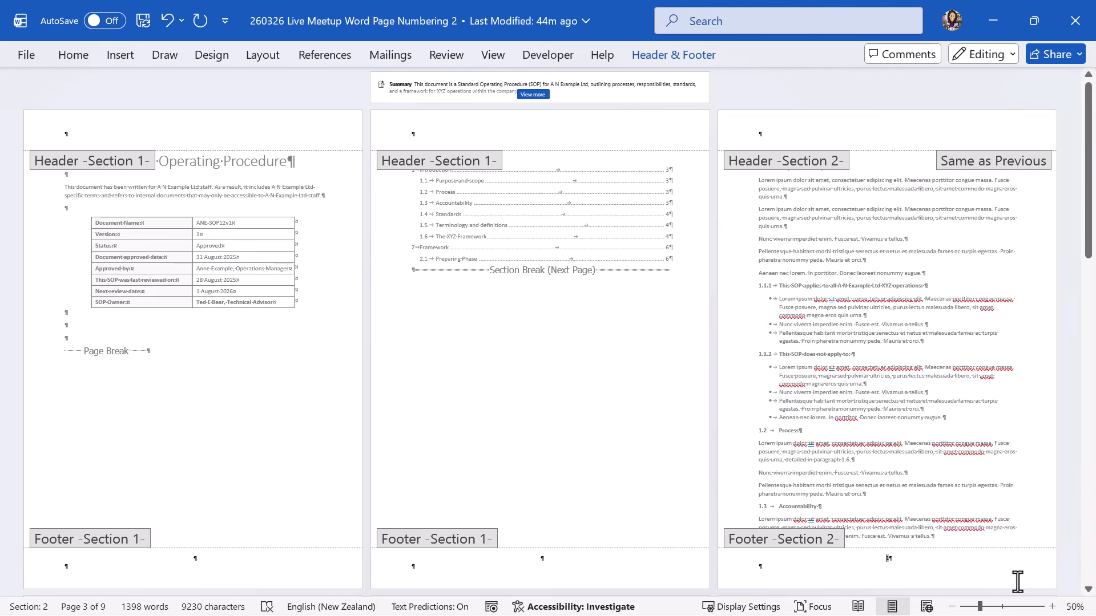
click(1052, 606)
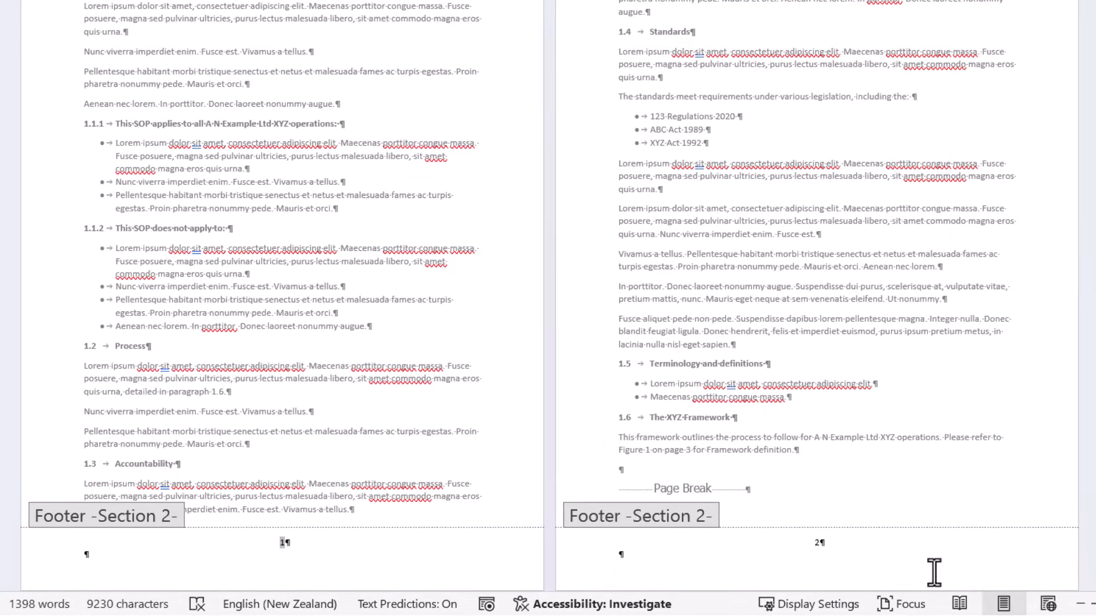
drag(1089, 281, 1079, 170)
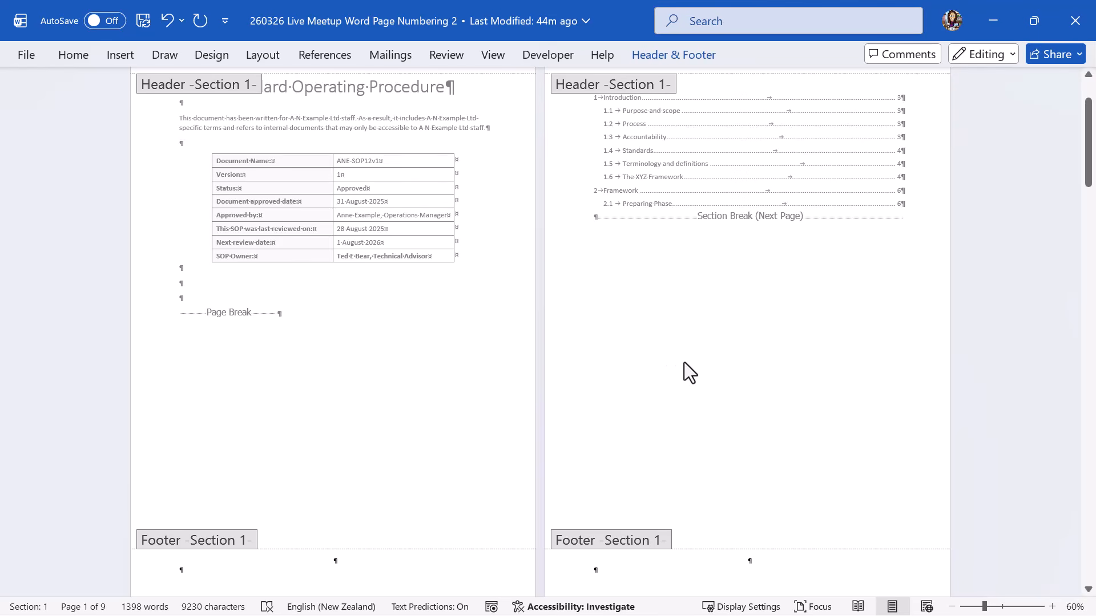
Close the header and footer, zoom in, and scroll back up to the Table of Contents page.
double_click(720, 292)
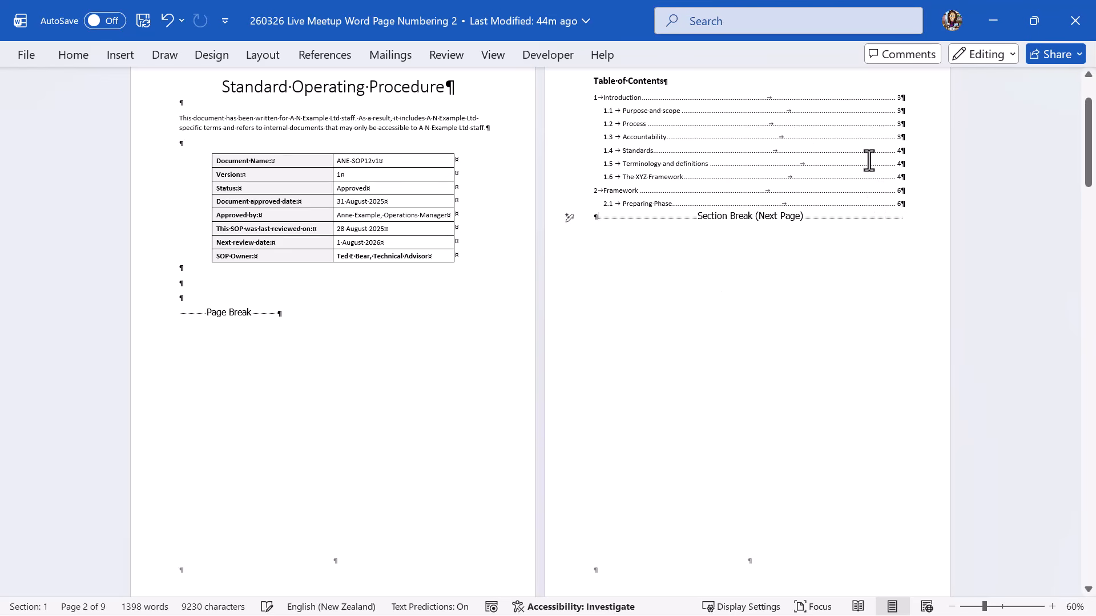
click(1052, 606)
click(1052, 606)
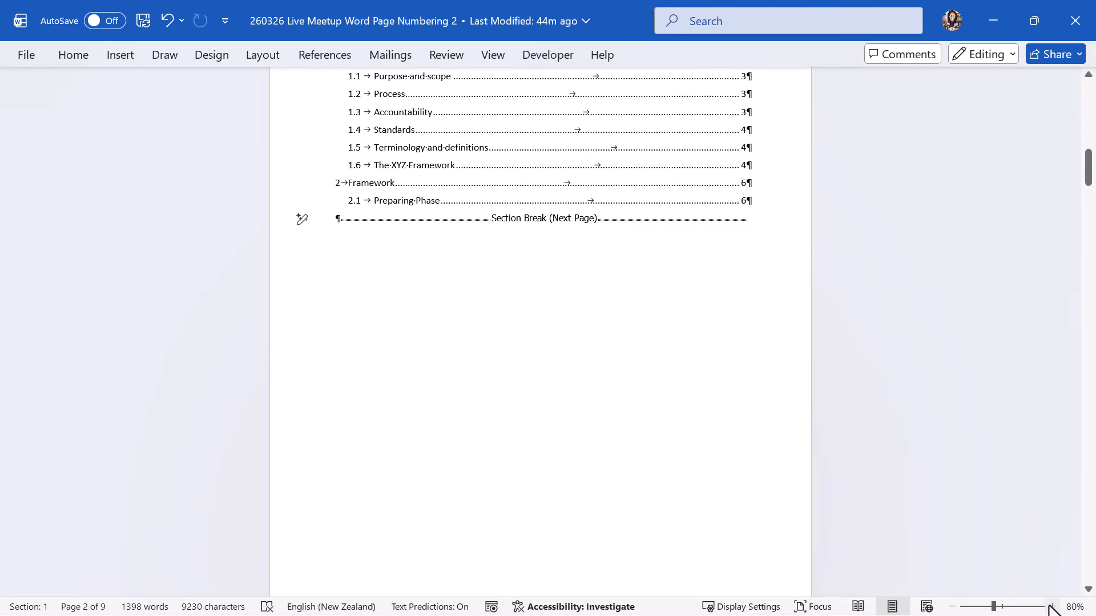
scroll(991, 505, up, 2)
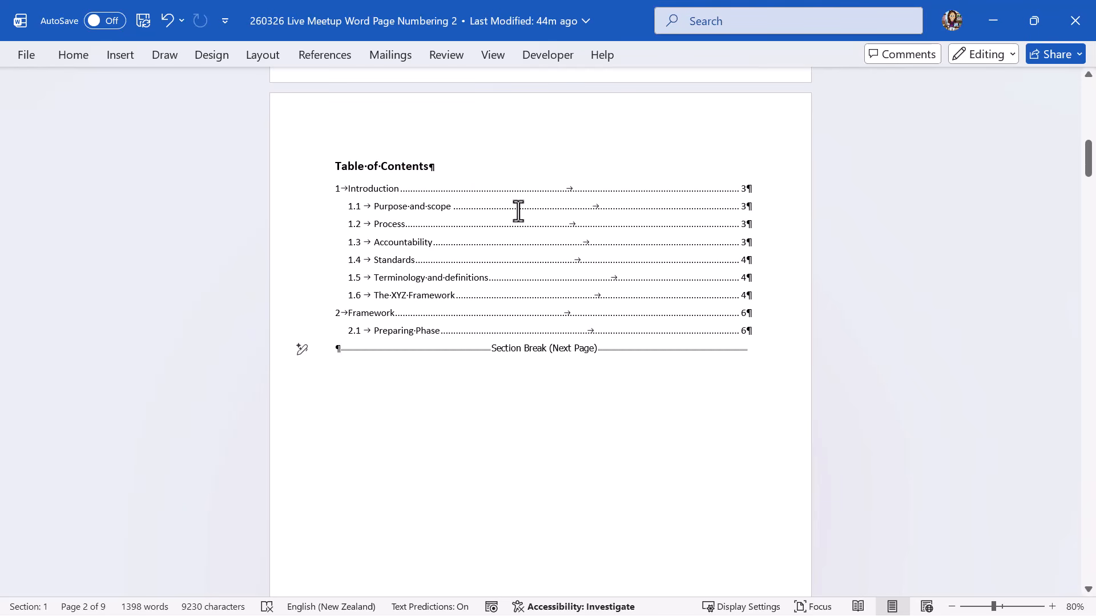
mouse_move(1089, 163)
mouse_down()
mouse_move(1092, 243)
mouse_move(1090, 153)
mouse_up()
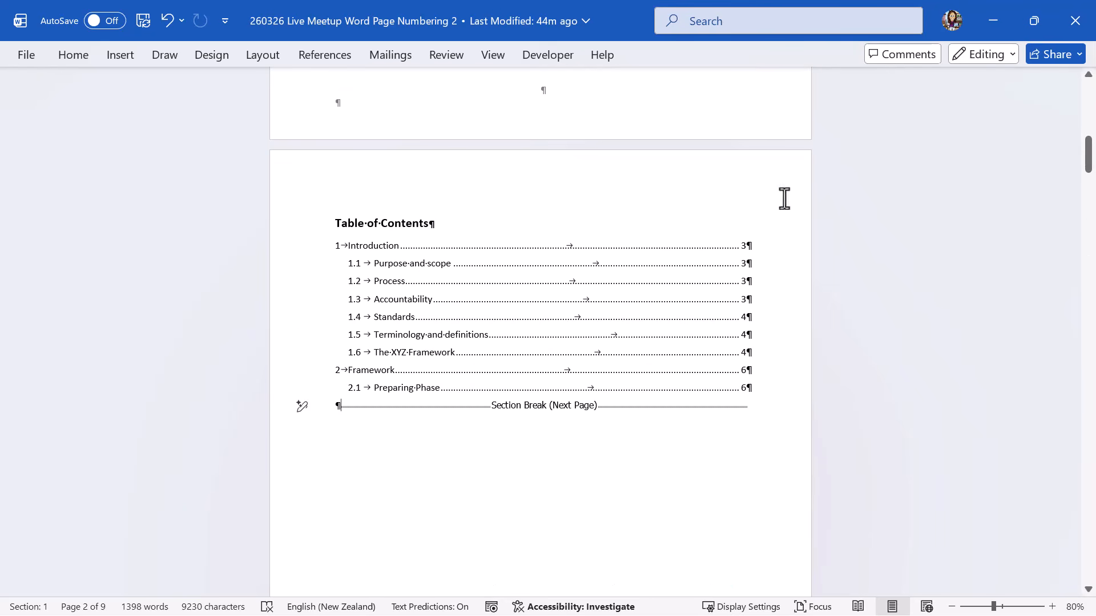
Update only the TOC page numbers so Introduction is 1, Standards 2 and Framework 4.
right_click(482, 261)
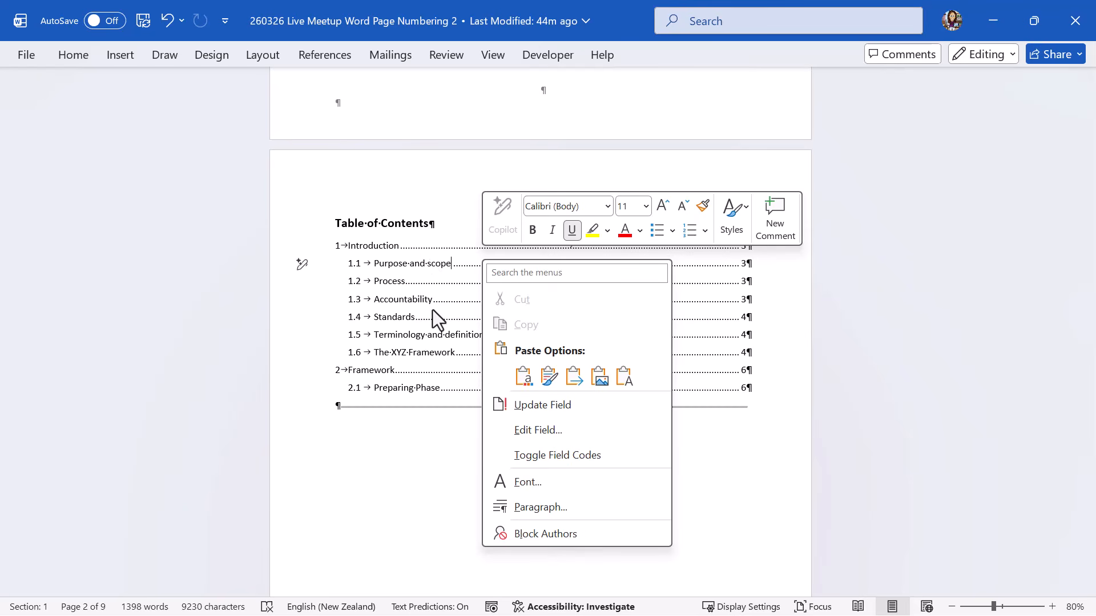
click(528, 405)
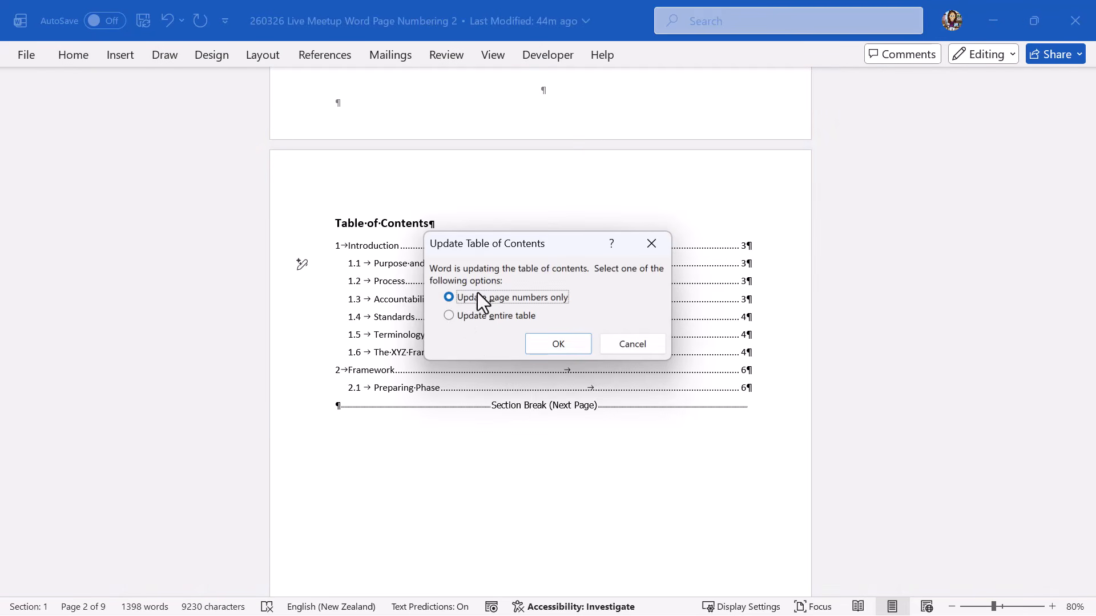
click(539, 342)
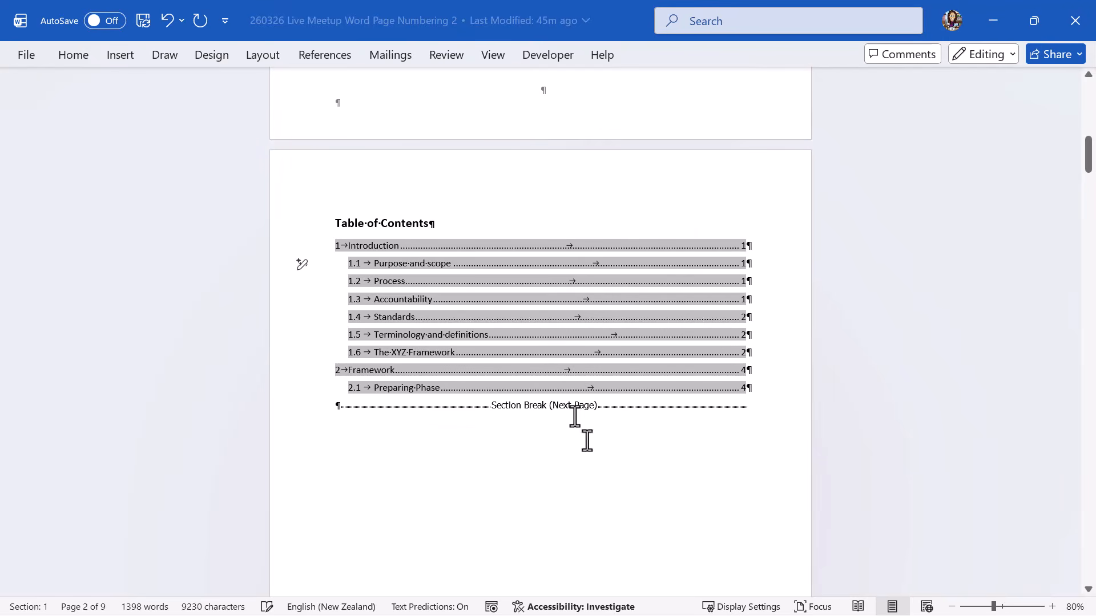
click(629, 485)
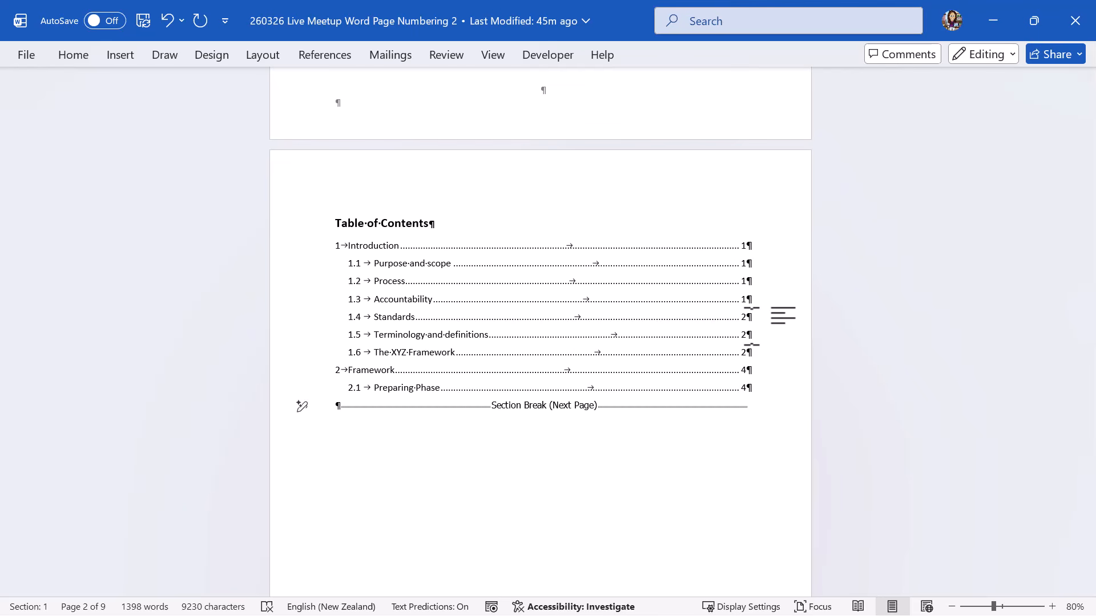
Scroll down and place the cursor in the Introduction page body.
scroll(685, 443, down, 5)
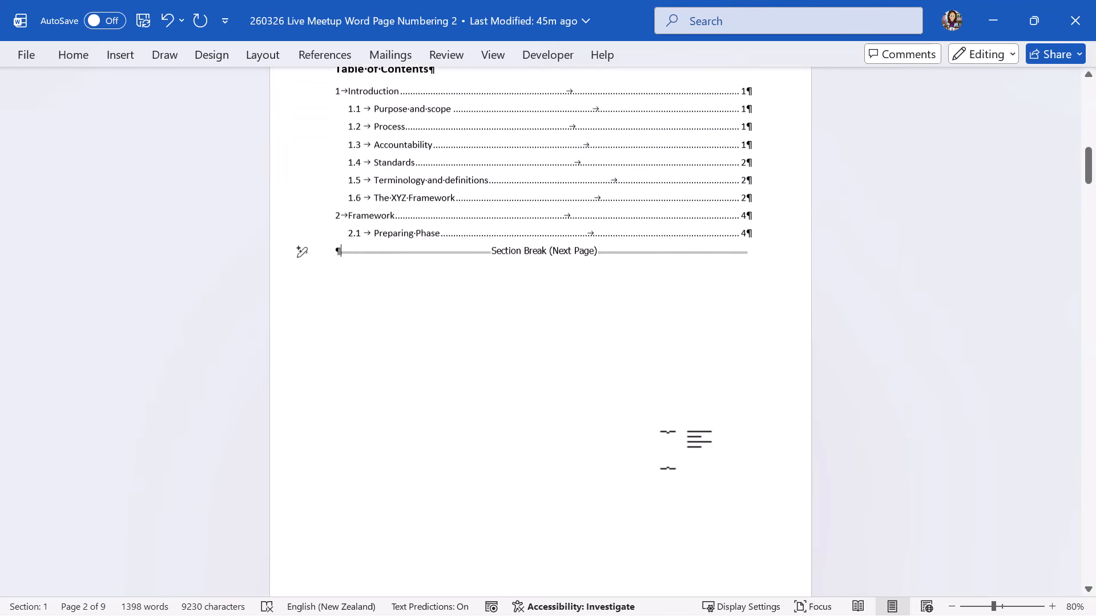
scroll(668, 452, down, 3)
click(496, 406)
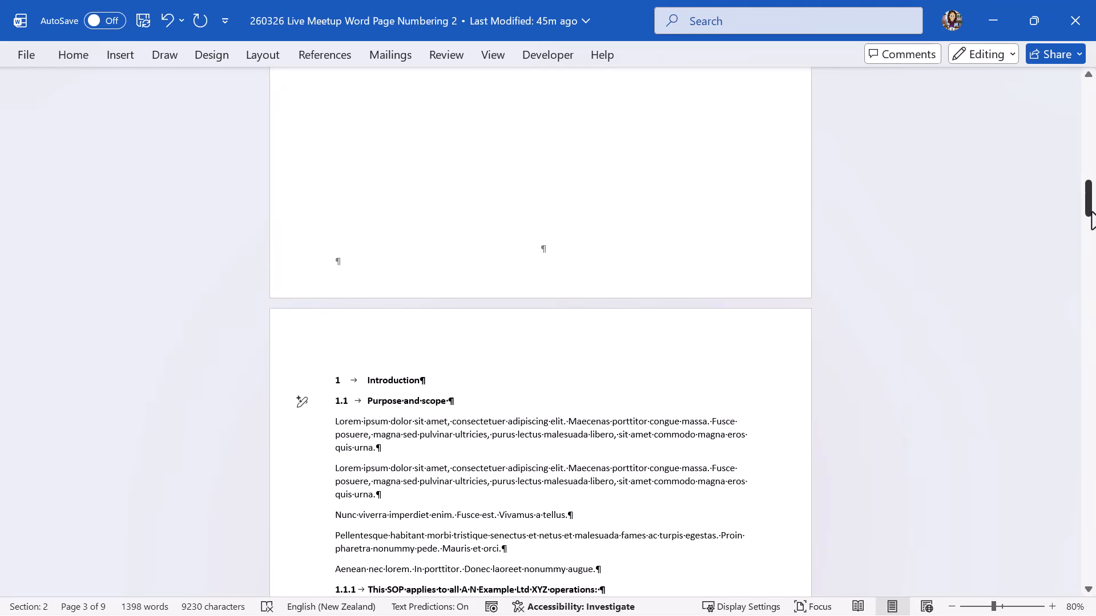
drag(1089, 214, 1093, 252)
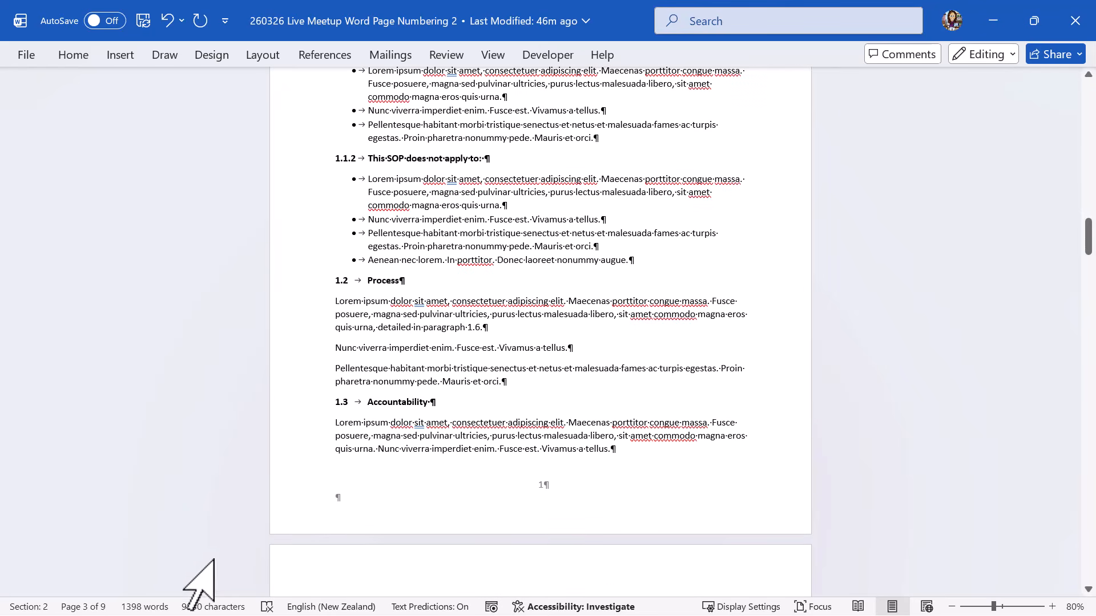
Enable Formatted Page Number in the status bar, showing PAGE: 1 for the Introduction.
right_click(117, 606)
mouse_move(118, 603)
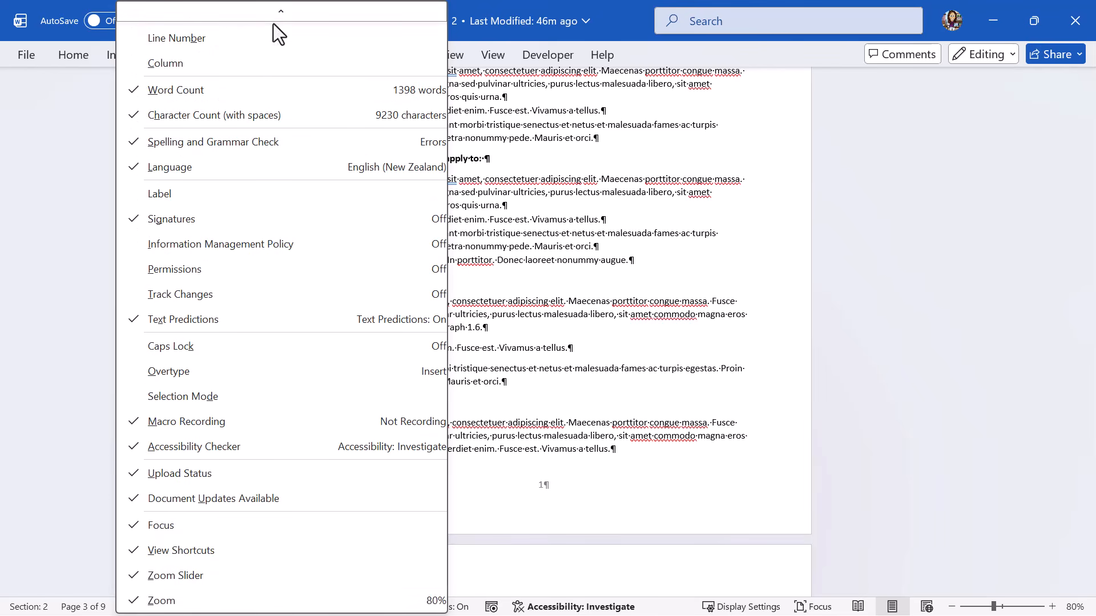
mouse_move(277, 15)
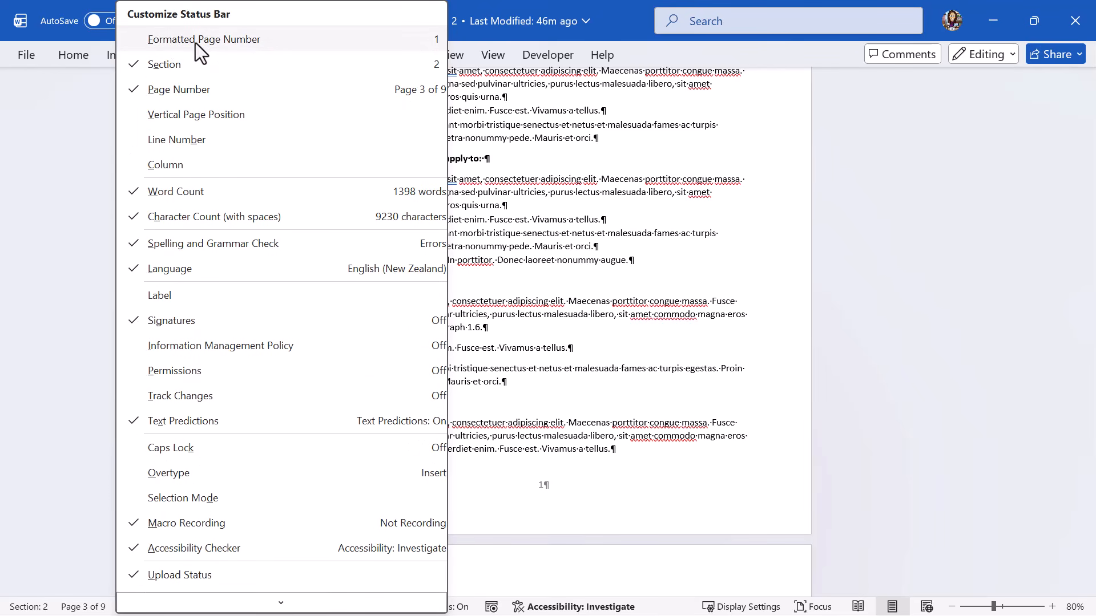
click(233, 40)
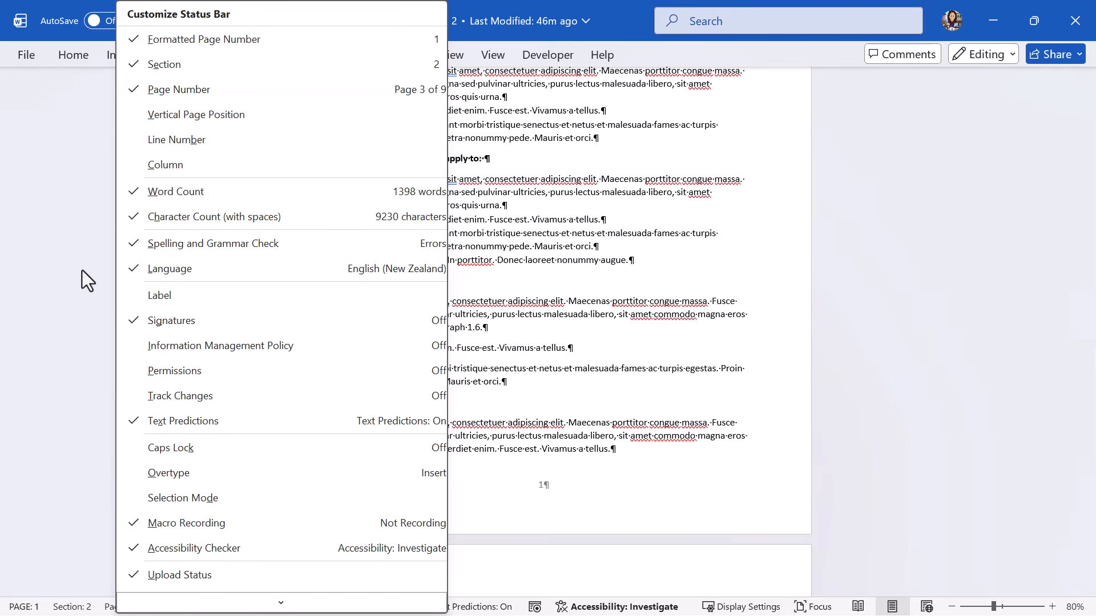
click(81, 269)
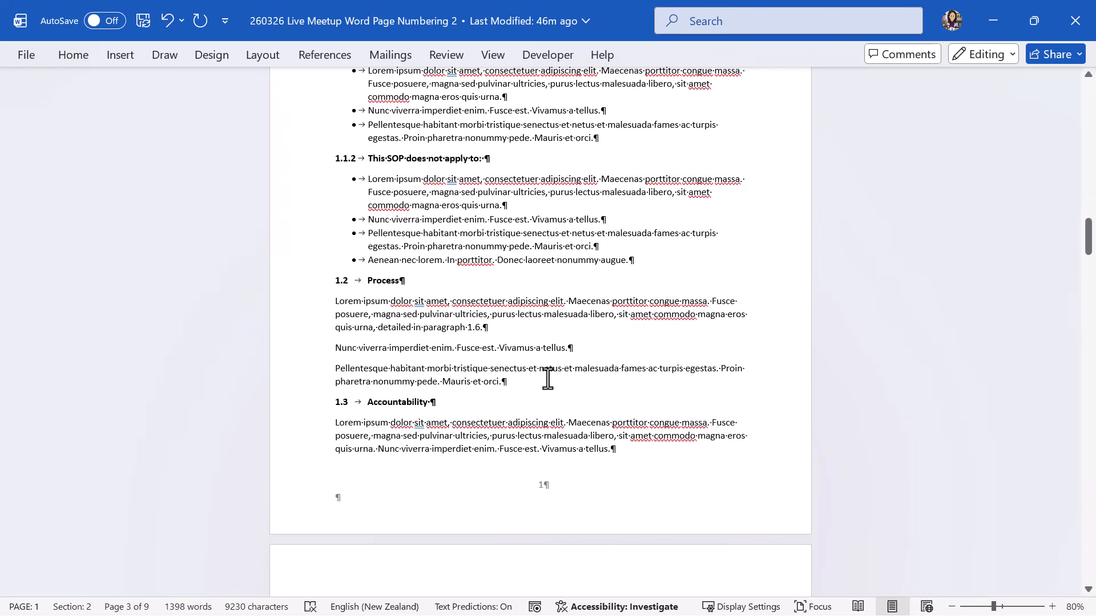
click(1031, 157)
ctrl+scroll(985, 567, down, 1)
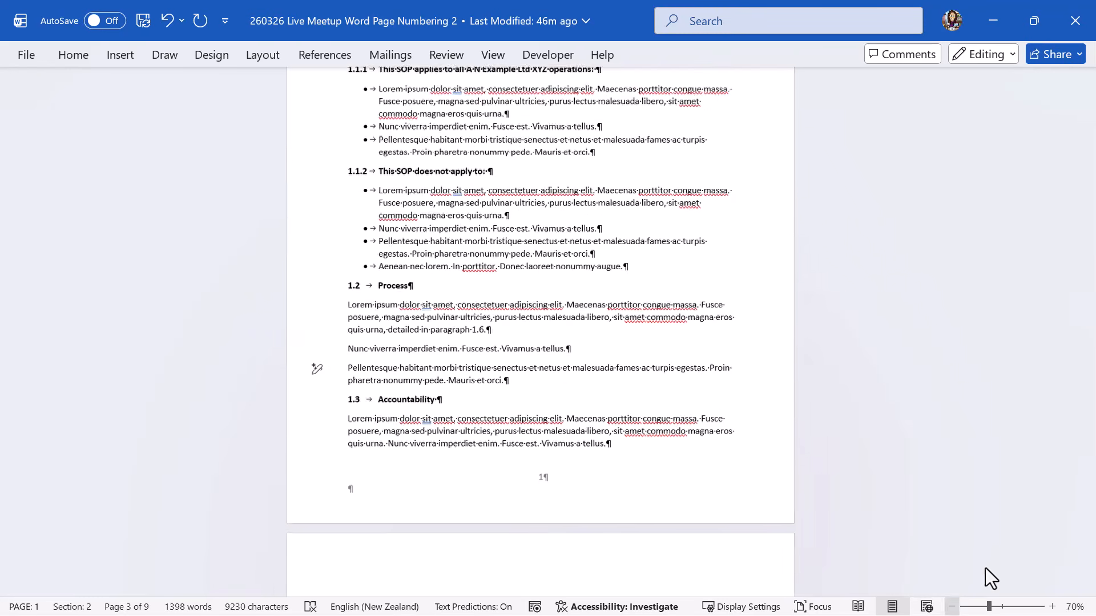
ctrl+scroll(1049, 406, down, 2)
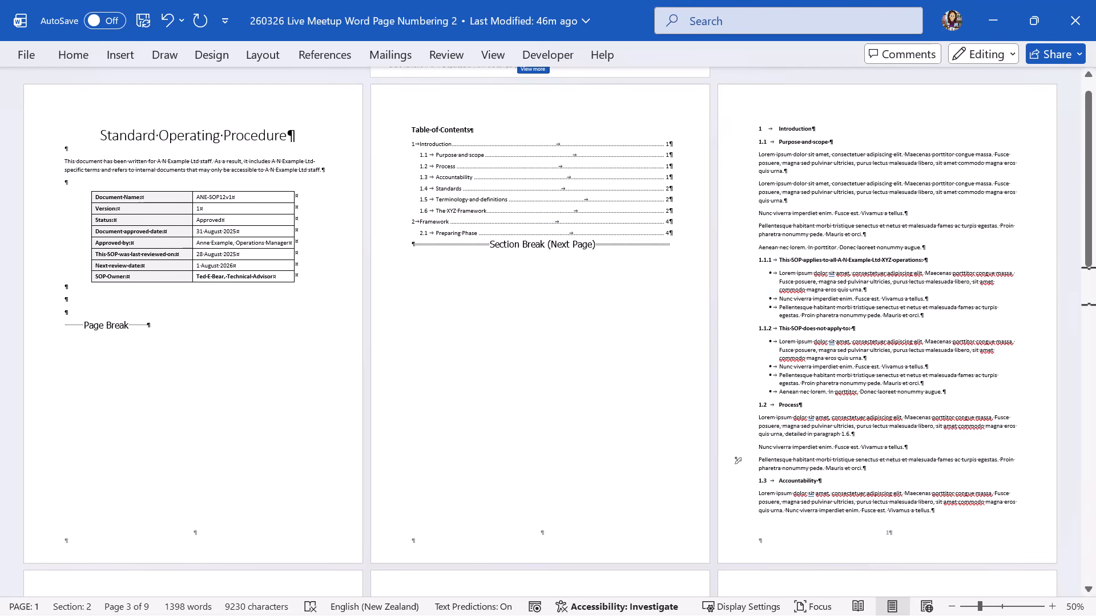